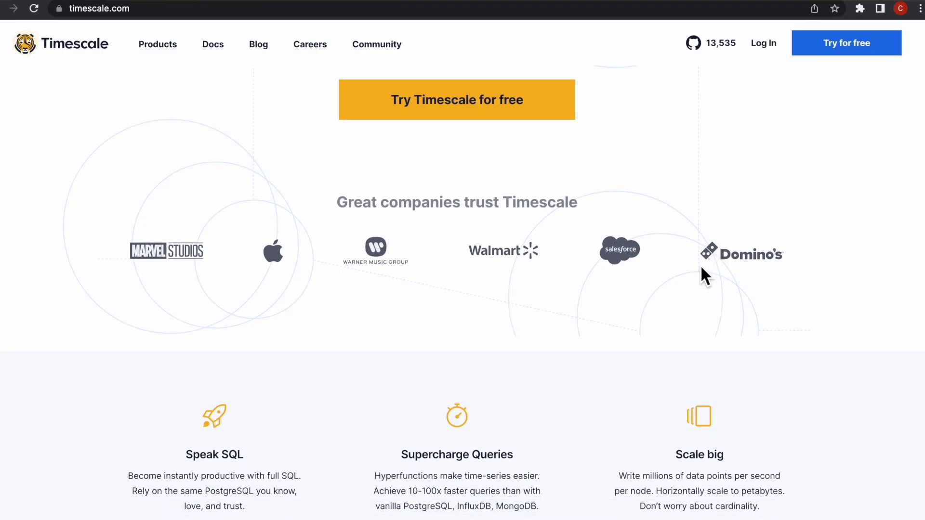
- Scroll down through the dashboards list toward the Stocks-data dashboard
{"action": "scroll", "coordinate": [703, 276], "scroll_direction": "down", "scroll_amount": 3}
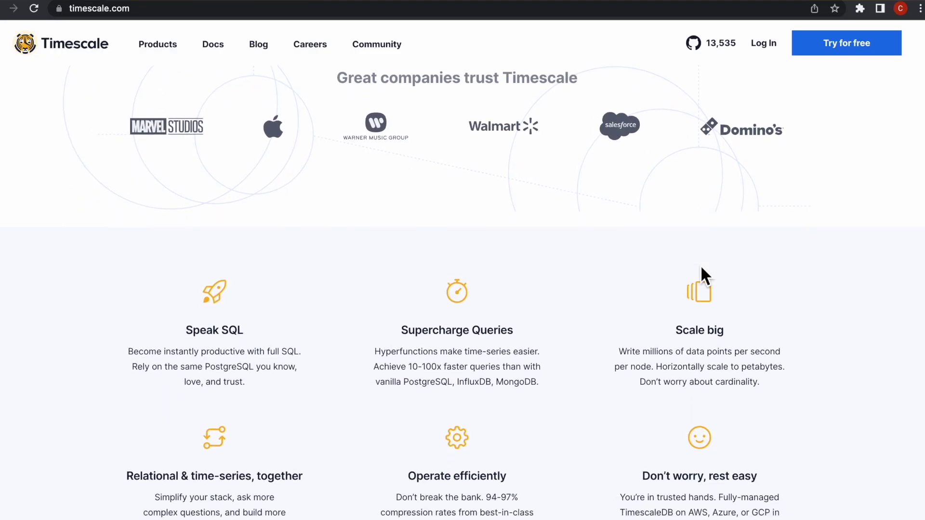
{"action": "scroll", "coordinate": [701, 270], "scroll_direction": "down", "scroll_amount": 2}
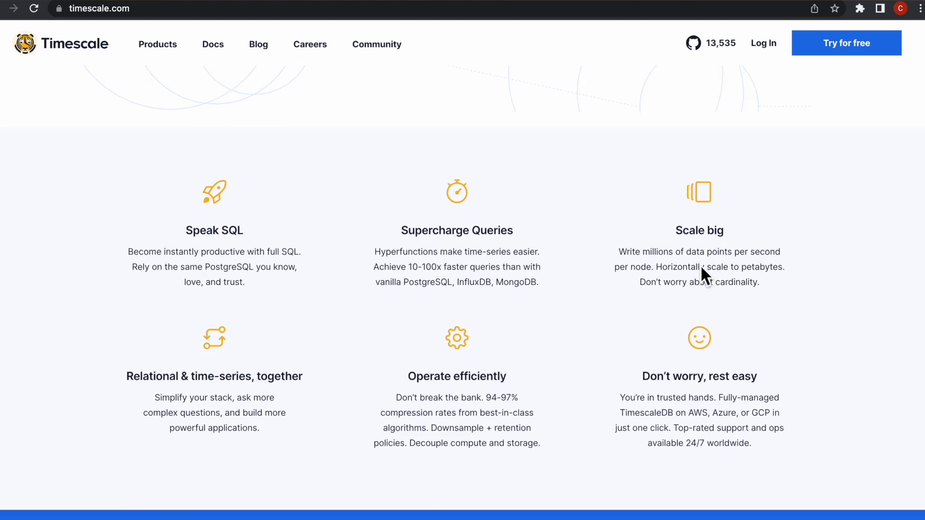
{"action": "scroll", "coordinate": [700, 265], "scroll_direction": "down", "scroll_amount": 10}
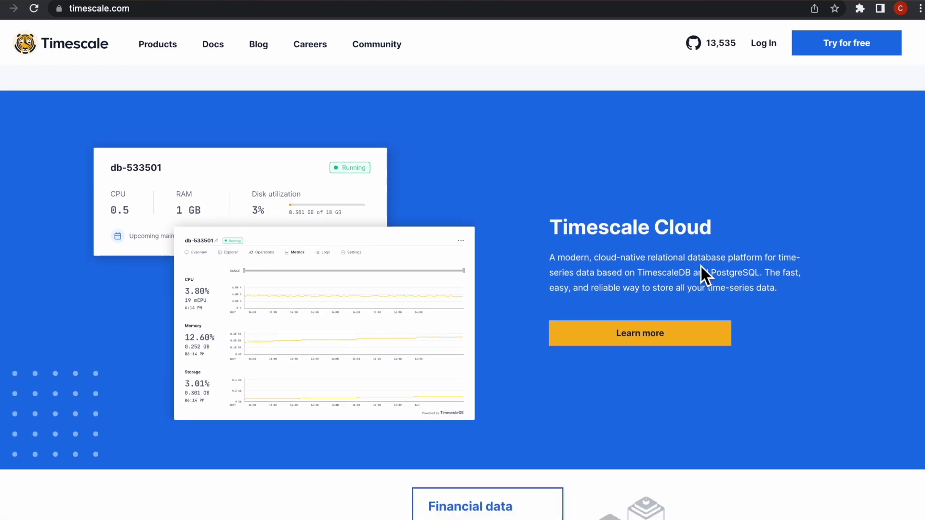
{"action": "scroll", "coordinate": [700, 264], "scroll_direction": "down", "scroll_amount": 6}
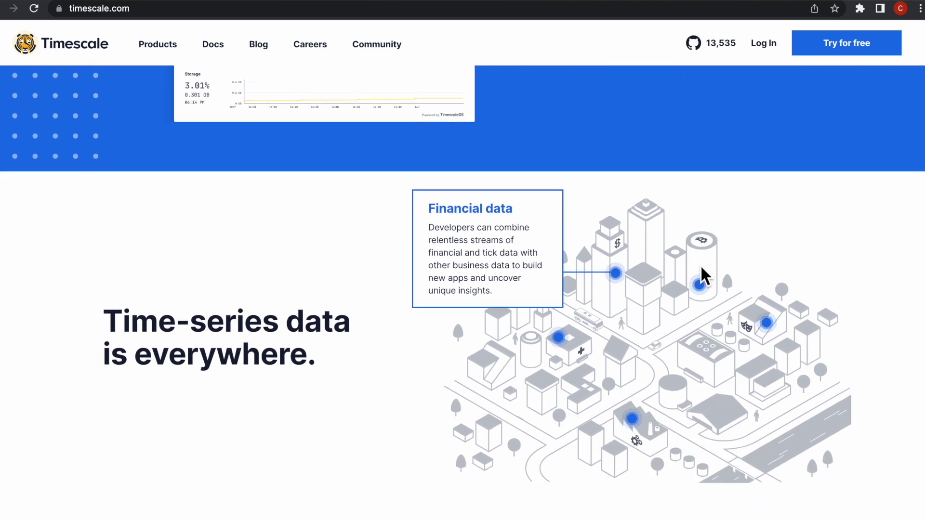
{"action": "scroll", "coordinate": [700, 268], "scroll_direction": "down", "scroll_amount": 15}
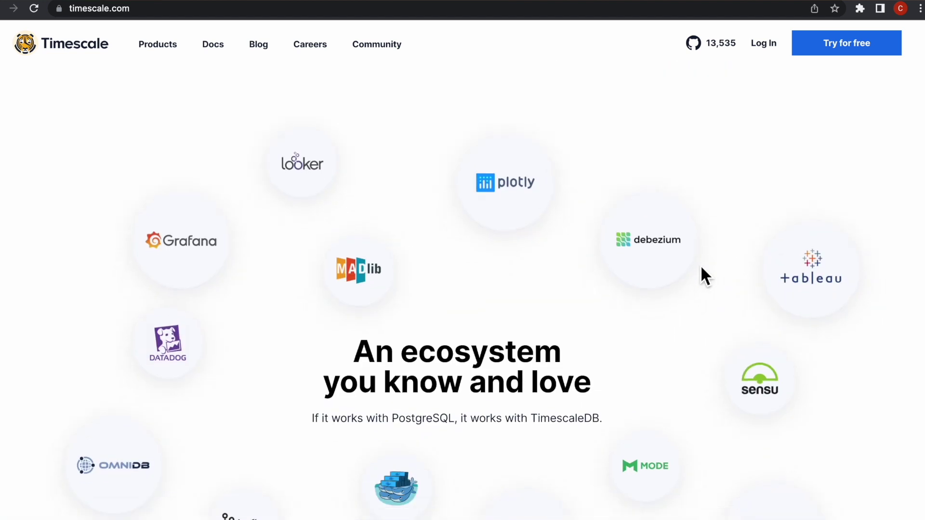
{"action": "scroll", "coordinate": [701, 268], "scroll_direction": "down", "scroll_amount": 18}
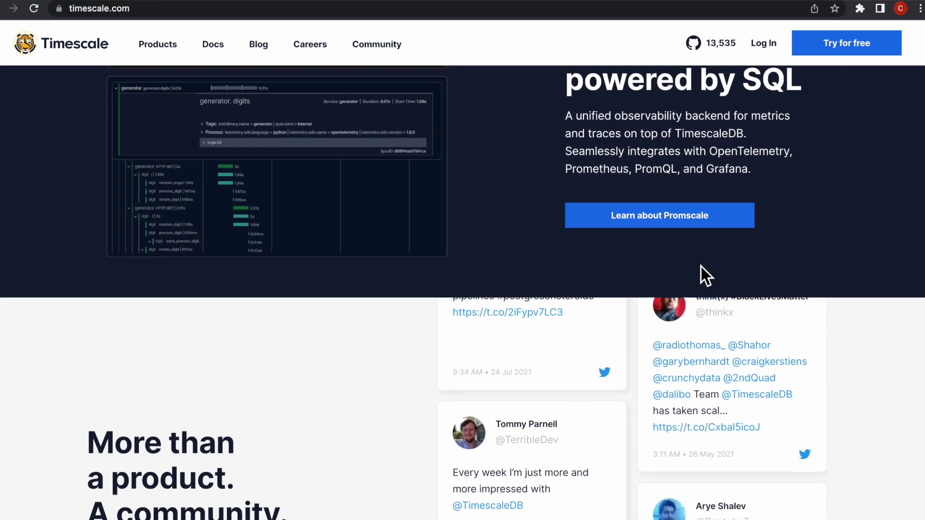
{"action": "scroll", "coordinate": [700, 266], "scroll_direction": "down", "scroll_amount": 14}
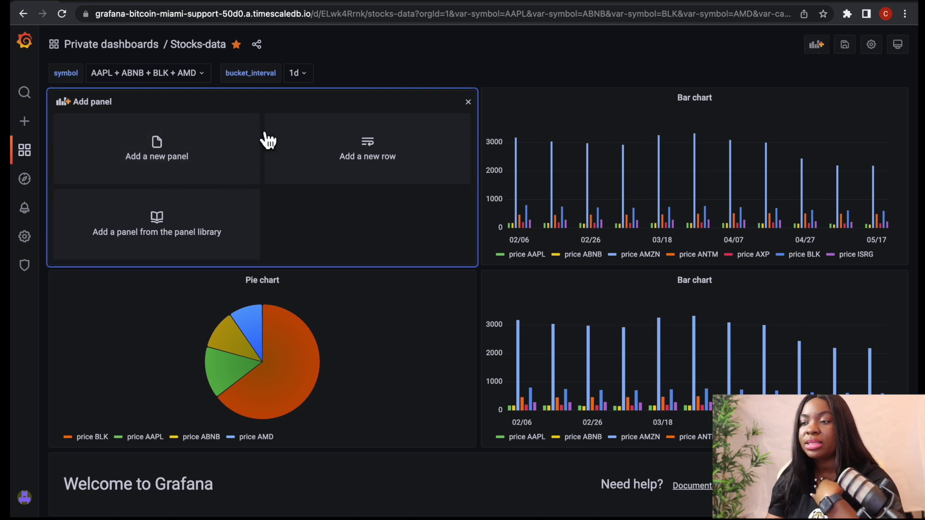
- Add a new panel to the dashboard and make its visualization a Pie chart
{"action": "left_click", "coordinate": [151, 165]}
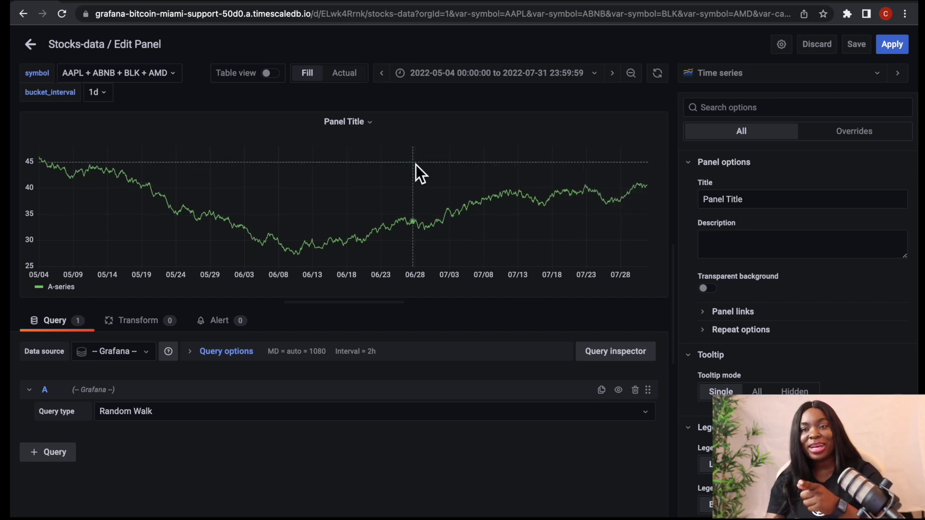
{"action": "left_click", "coordinate": [770, 86]}
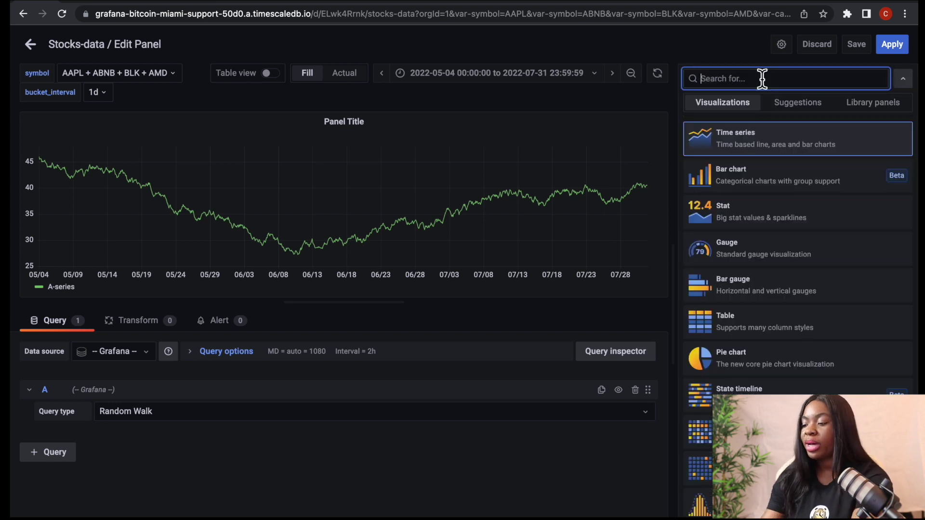
{"action": "type", "text": "pie"}
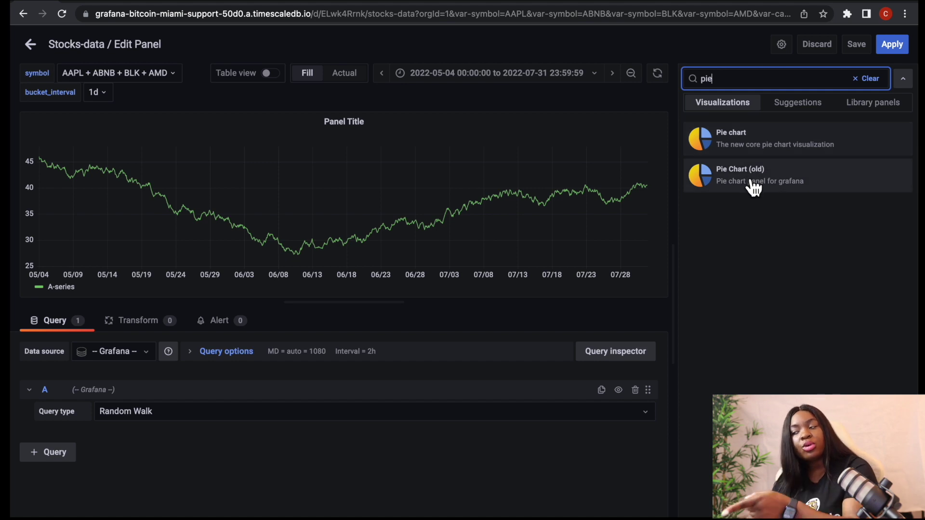
{"action": "left_click", "coordinate": [753, 147]}
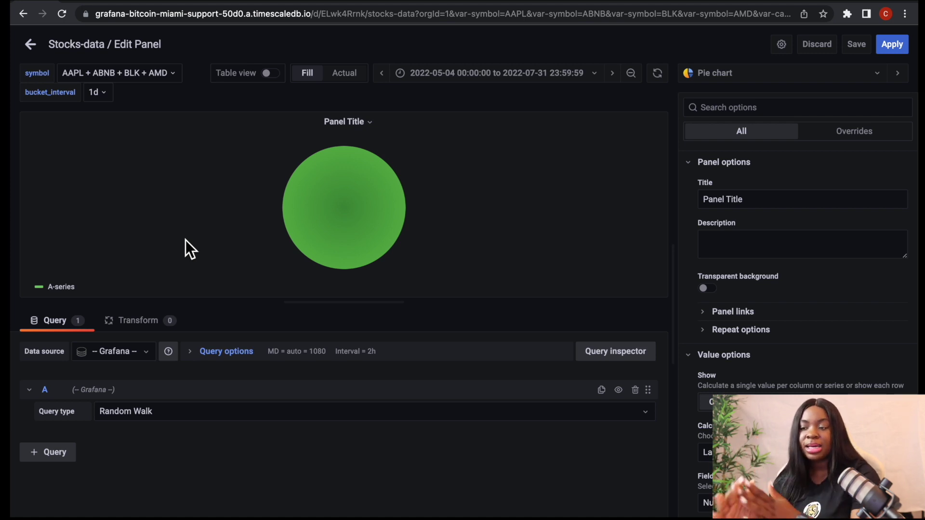
- Set the panel's query data source to stocks-data
{"action": "left_click", "coordinate": [121, 354]}
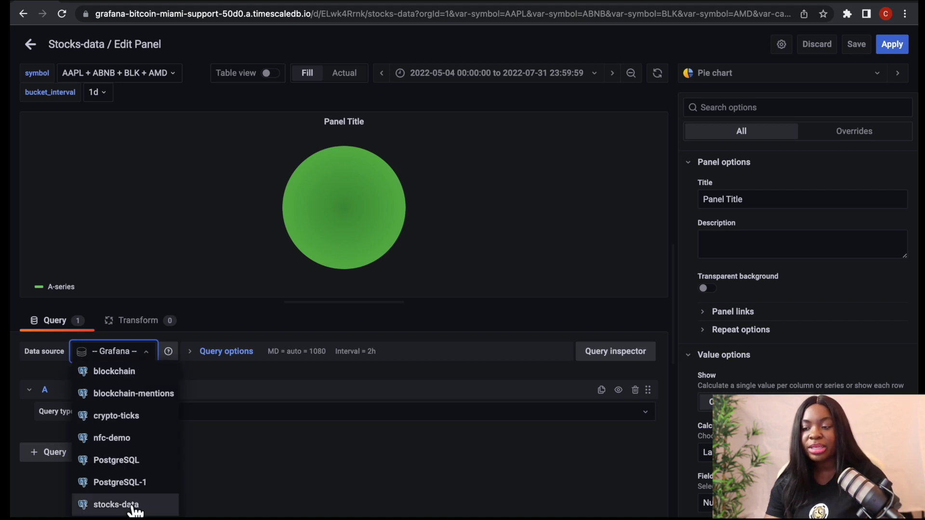
{"action": "scroll", "coordinate": [131, 507], "scroll_direction": "down", "scroll_amount": 3}
{"action": "scroll", "coordinate": [130, 506], "scroll_direction": "up", "scroll_amount": 2}
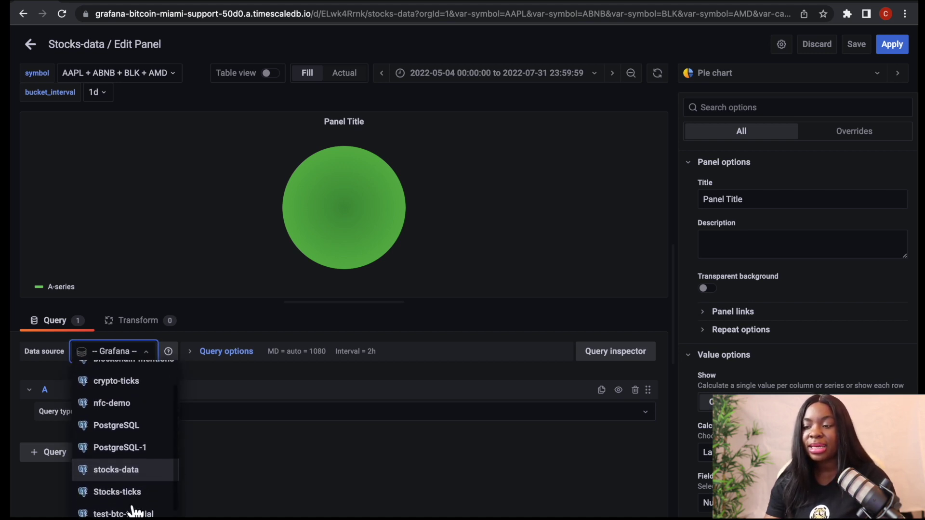
{"action": "left_click", "coordinate": [128, 482]}
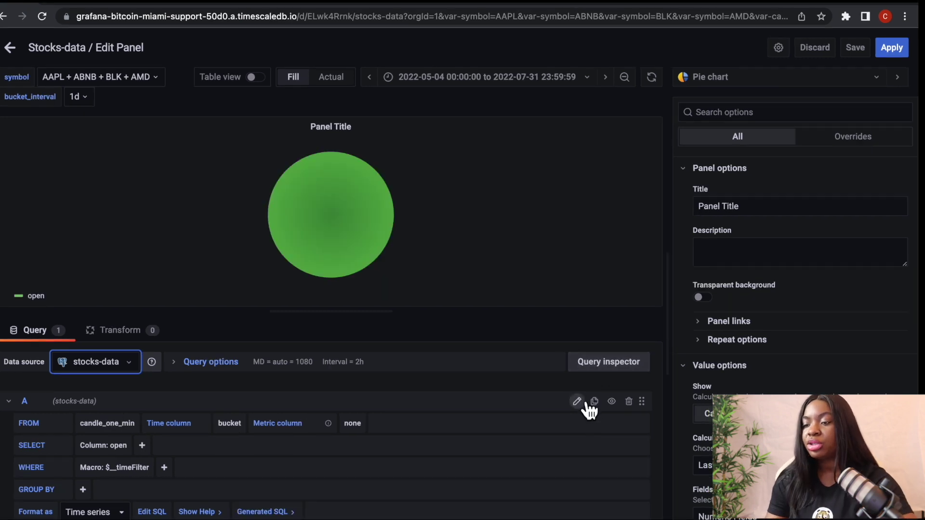
- Replace the raw SQL with the pasted time_bucket query averaging price per symbol, then run it
{"action": "left_click", "coordinate": [584, 406]}
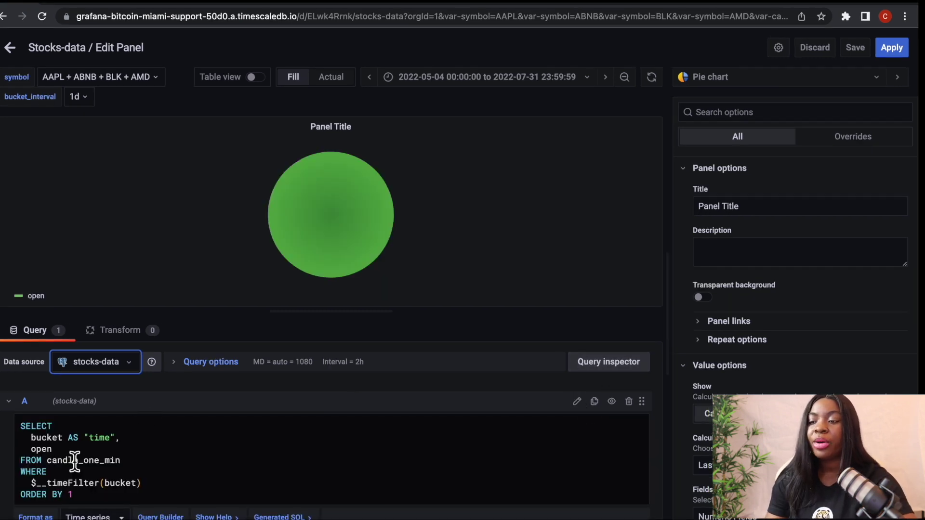
{"action": "scroll", "coordinate": [103, 479], "scroll_direction": "down", "scroll_amount": 1}
{"action": "left_click_drag", "start_coordinate": [82, 489], "coordinate": [20, 423]}
{"action": "key", "text": "BackSpace"}
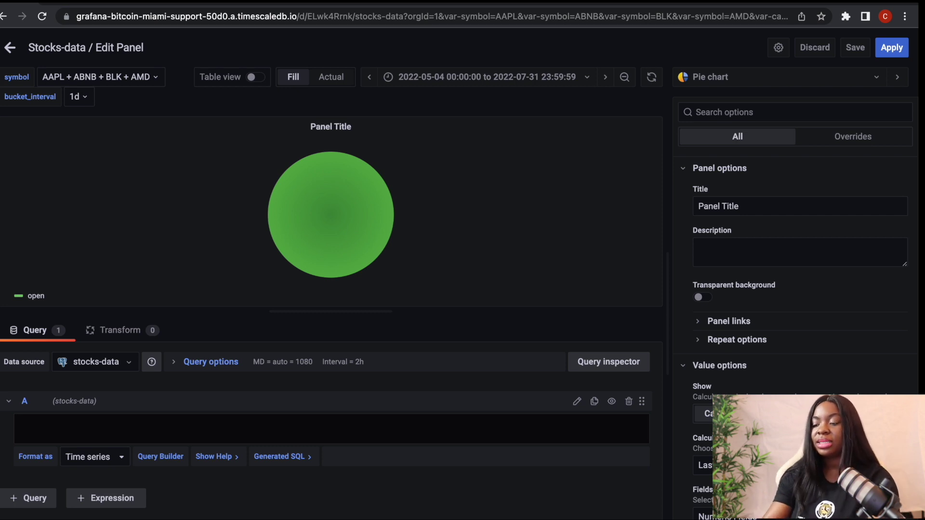
{"action": "type", "text": "SELECT time_bucket('$bucket_interval', time) AS time, symbol,     AVG(price) as price FROM stocks_real_time srt WHERE symbol IN ($symbol)  AND time >= $__timeFrom()::timestamptz AND time < $__timeTo()::timestamptz GROUP BY time_bucket('$bucket_interval', time), symbol ORDER BY time_bucket('$bucket_interval', time), symbol;"}
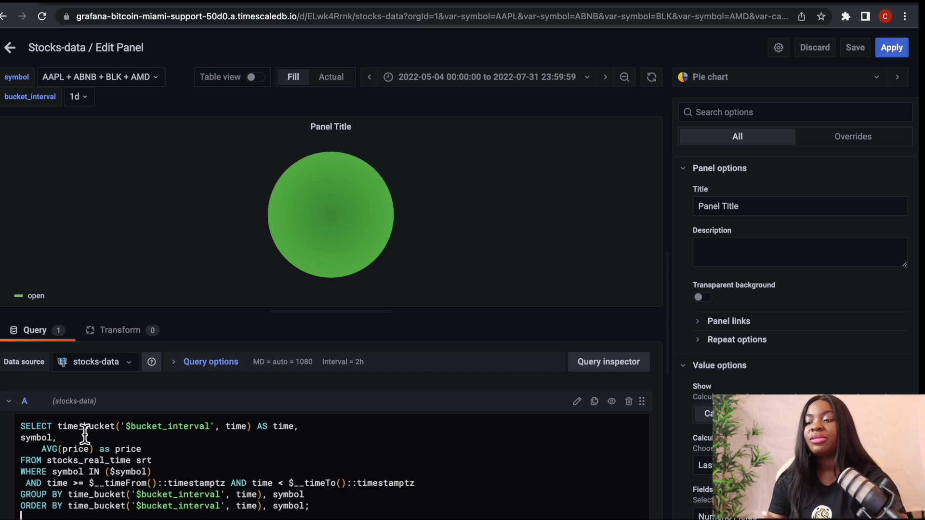
{"action": "left_click", "coordinate": [183, 437]}
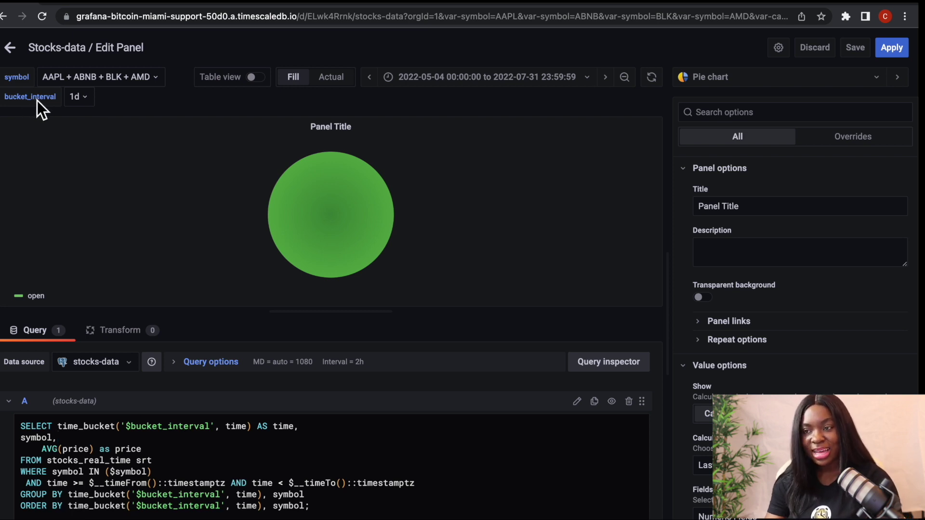
{"action": "left_click", "coordinate": [82, 103]}
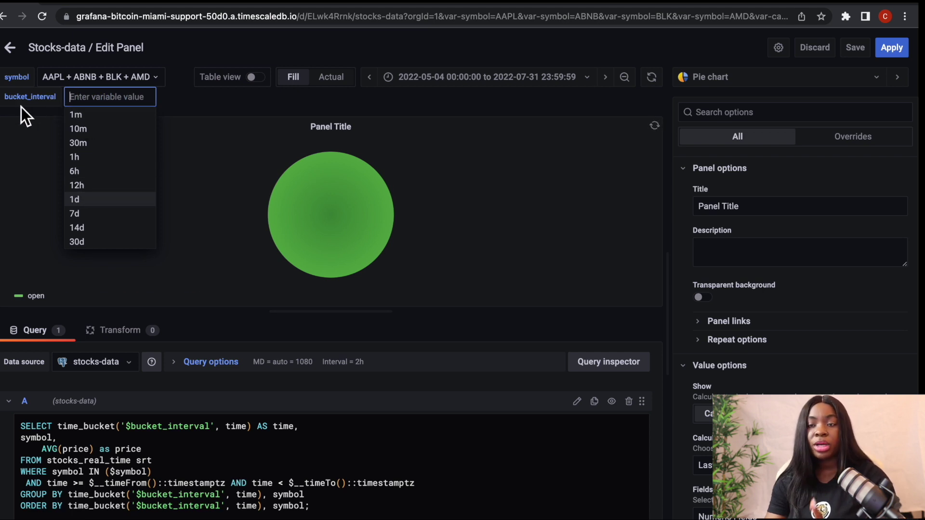
{"action": "mouse_move", "coordinate": [13, 136]}
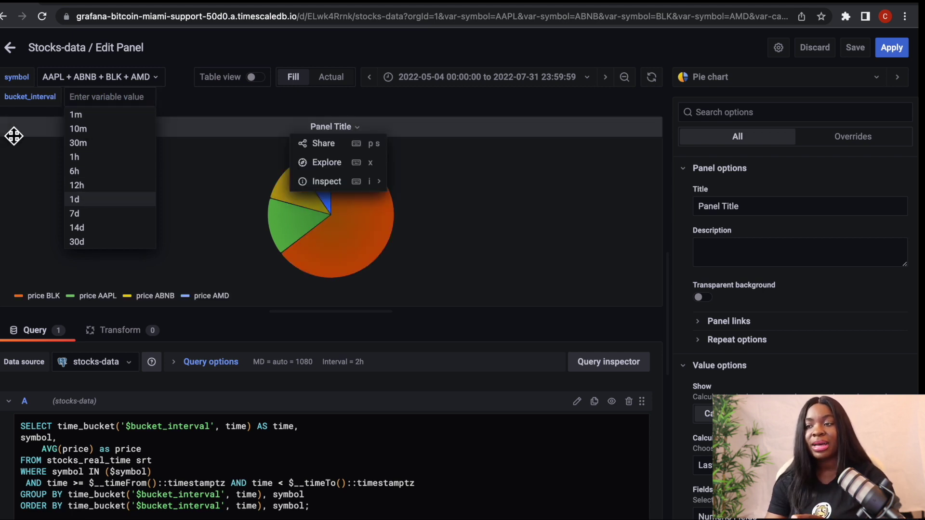
{"action": "left_click", "coordinate": [164, 494]}
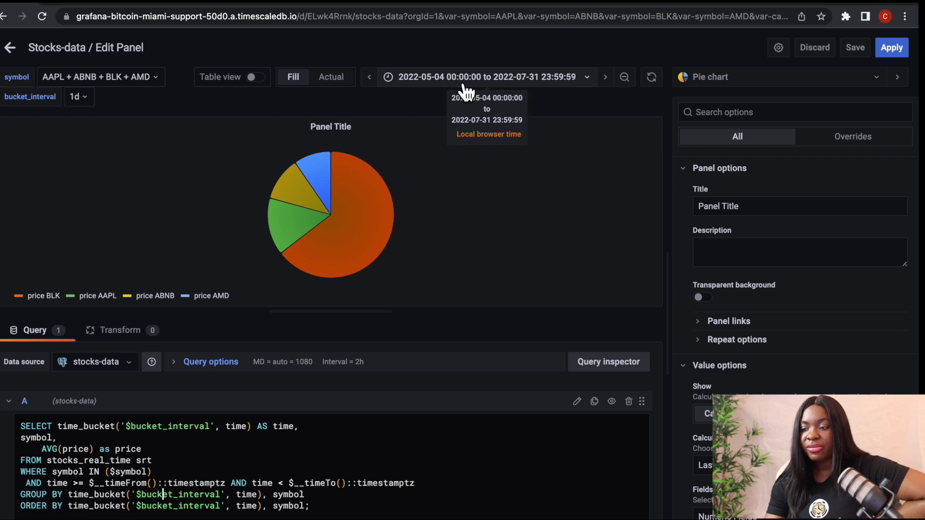
{"action": "left_click", "coordinate": [781, 51]}
{"action": "left_click", "coordinate": [46, 141]}
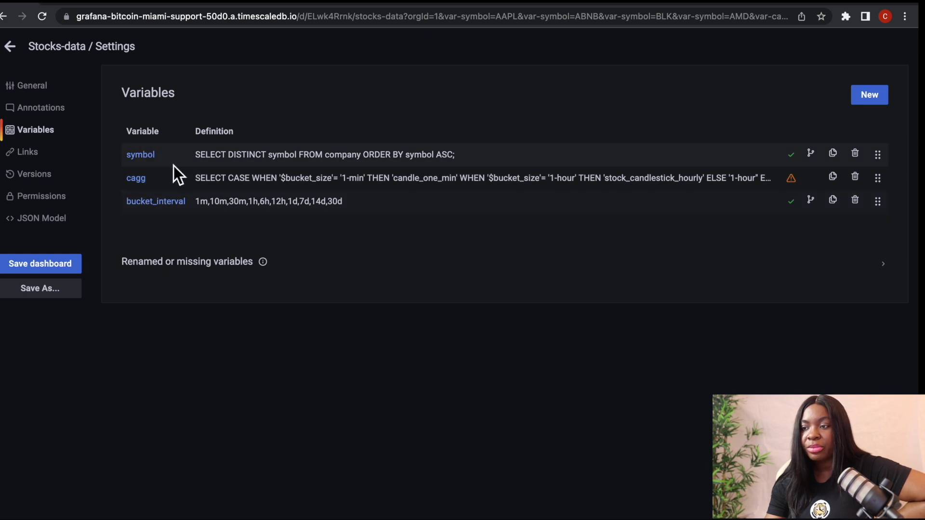
{"action": "left_click", "coordinate": [224, 155]}
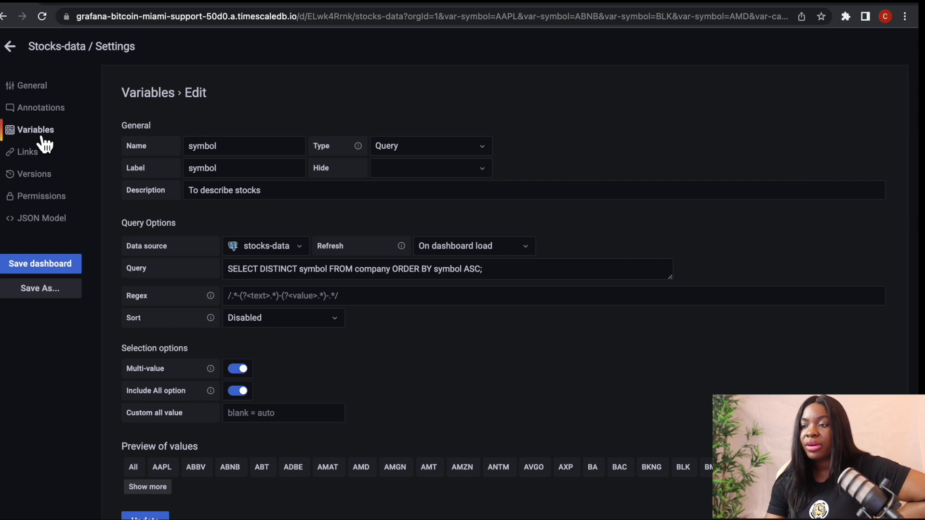
{"action": "left_click", "coordinate": [143, 515]}
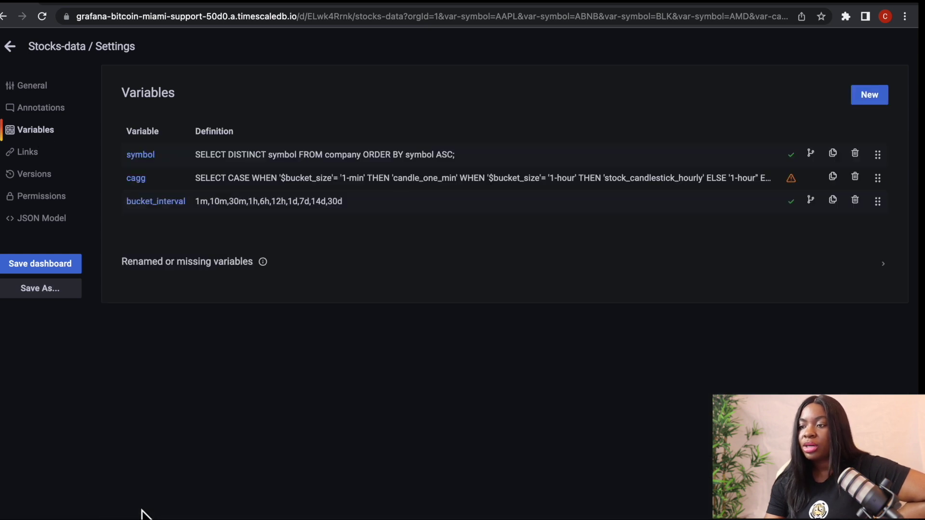
{"action": "left_click", "coordinate": [215, 203]}
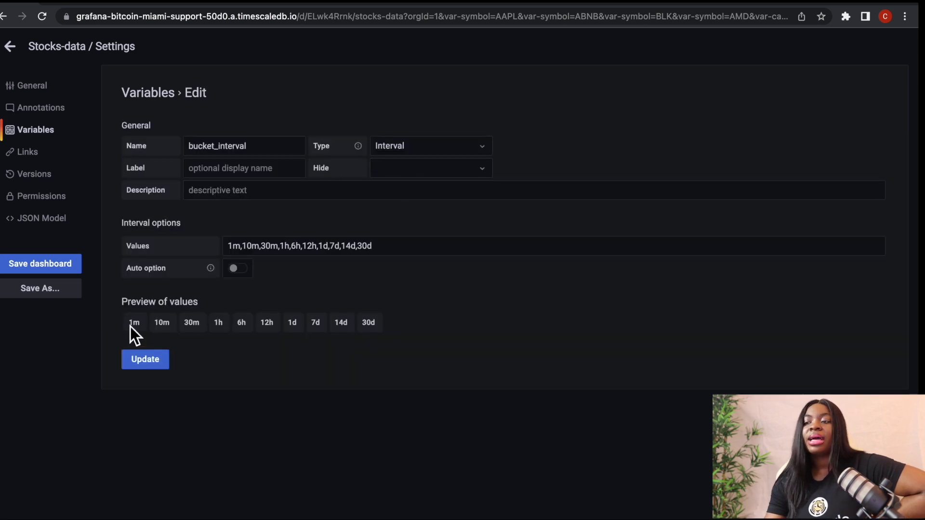
{"action": "left_click", "coordinate": [378, 249]}
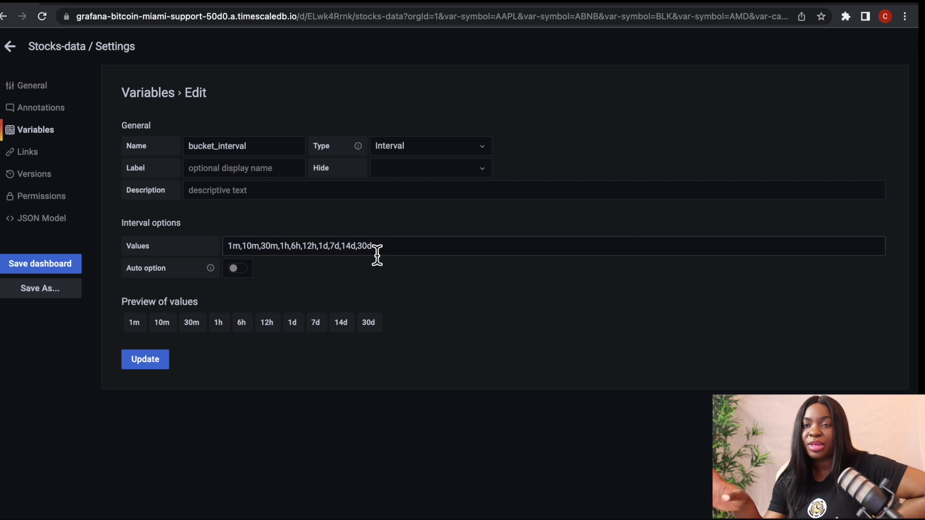
{"action": "left_click", "coordinate": [144, 359]}
{"action": "left_click", "coordinate": [10, 46]}
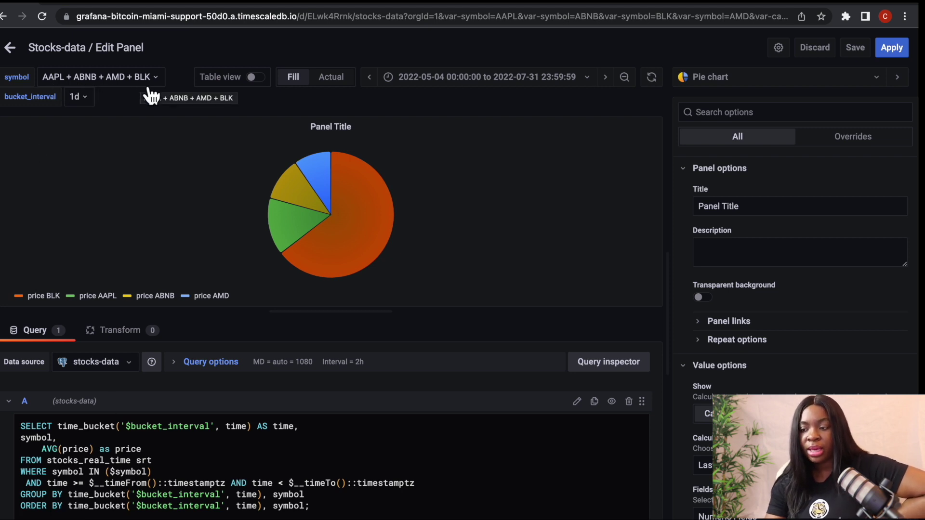
- Set the time range to 14 May through 28 May 2022 using the calendar
{"action": "scroll", "coordinate": [152, 497], "scroll_direction": "down", "scroll_amount": 1}
{"action": "scroll", "coordinate": [144, 463], "scroll_direction": "up", "scroll_amount": 1}
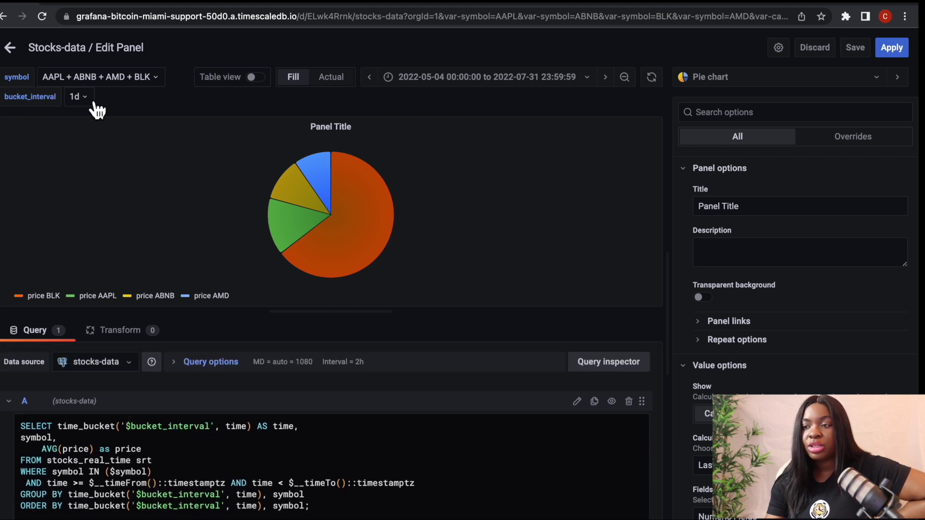
{"action": "left_click", "coordinate": [518, 84]}
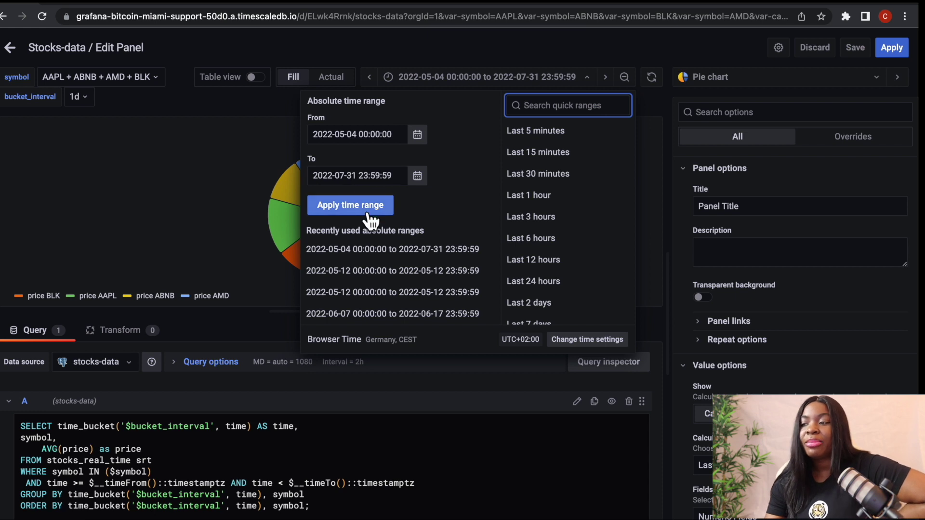
{"action": "left_click", "coordinate": [418, 138]}
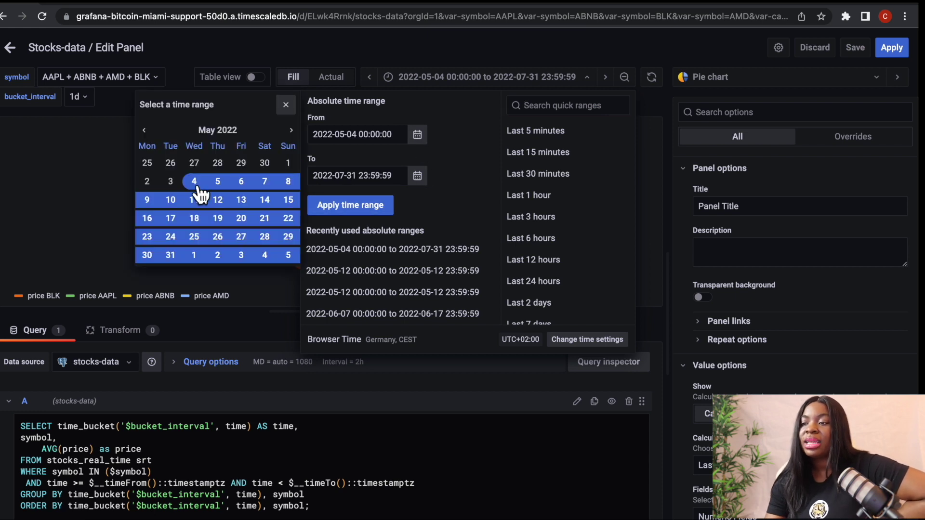
{"action": "left_click", "coordinate": [273, 204]}
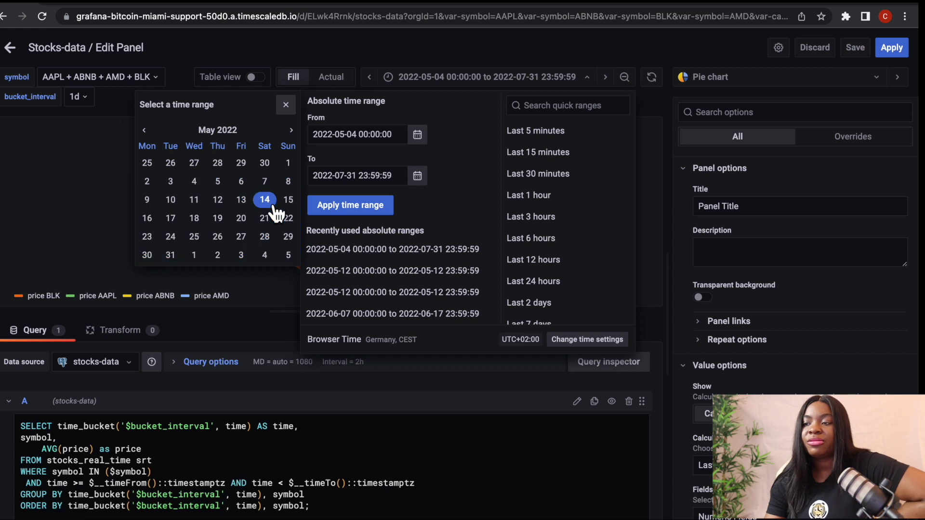
{"action": "left_click", "coordinate": [272, 243]}
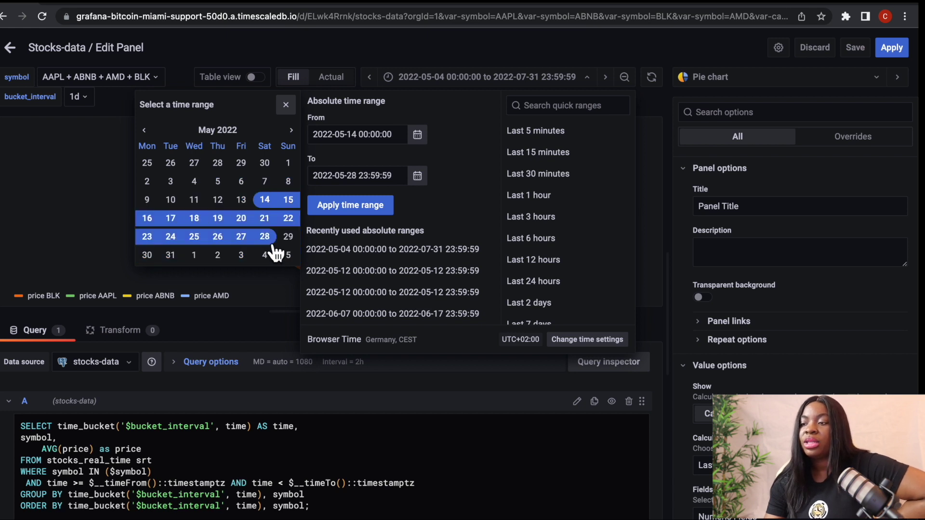
{"action": "left_click", "coordinate": [356, 208]}
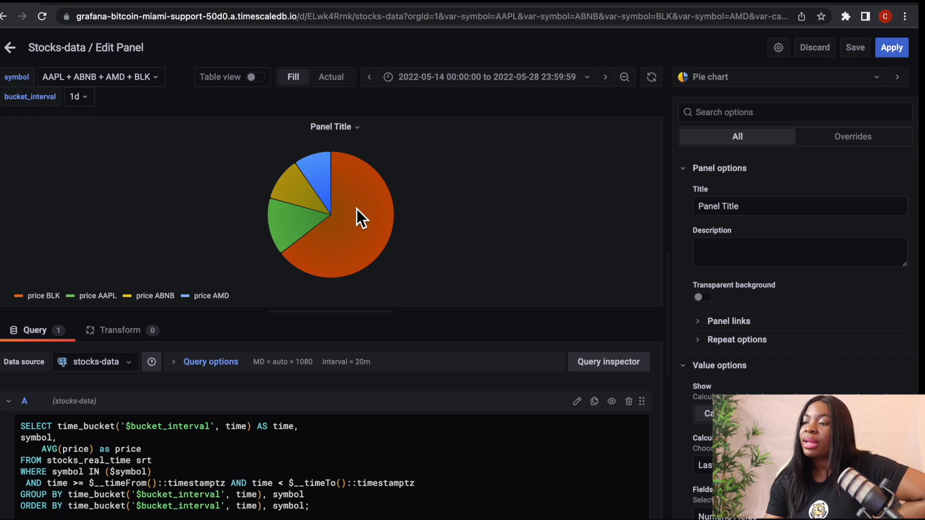
- Toggle Table view on and off to inspect the underlying price data
{"action": "mouse_move", "coordinate": [320, 200]}
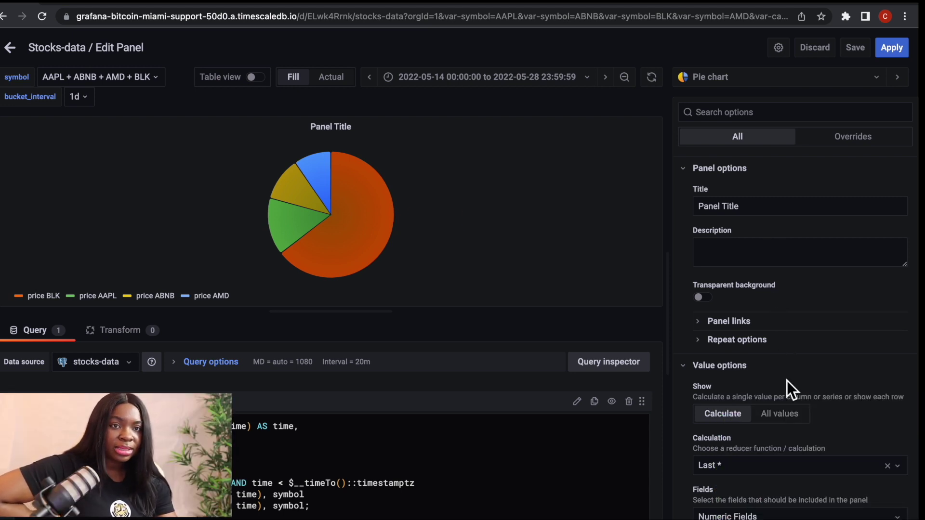
{"action": "scroll", "coordinate": [787, 381], "scroll_direction": "down", "scroll_amount": 1}
{"action": "scroll", "coordinate": [787, 386], "scroll_direction": "down", "scroll_amount": 1}
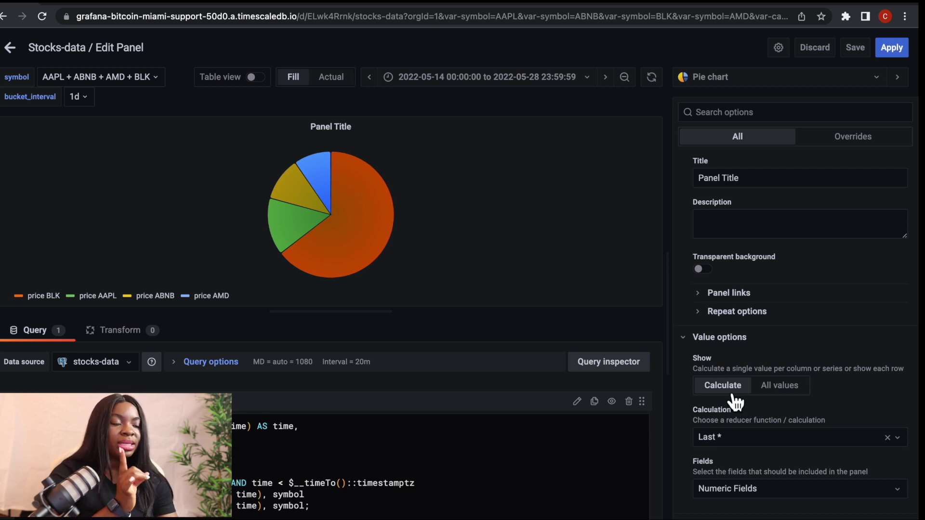
{"action": "left_click", "coordinate": [269, 85]}
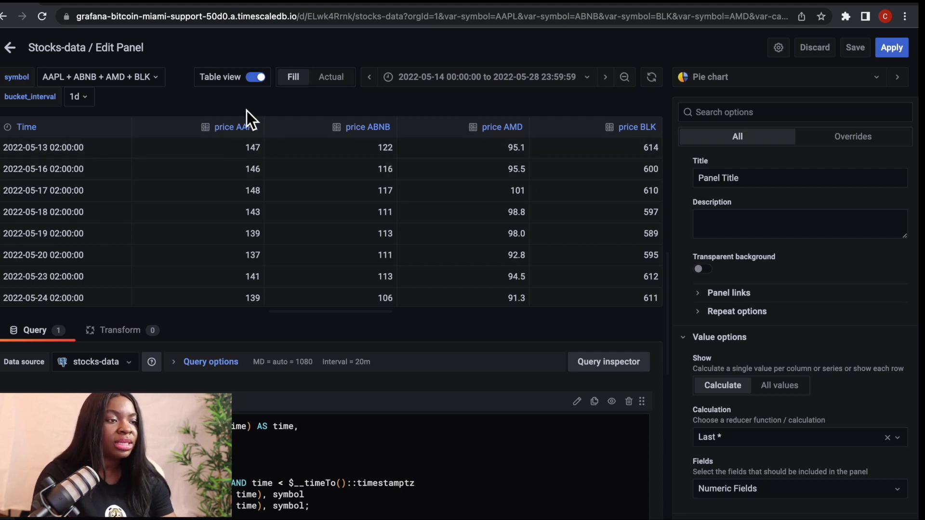
{"action": "left_click", "coordinate": [255, 83]}
{"action": "mouse_move", "coordinate": [355, 226]}
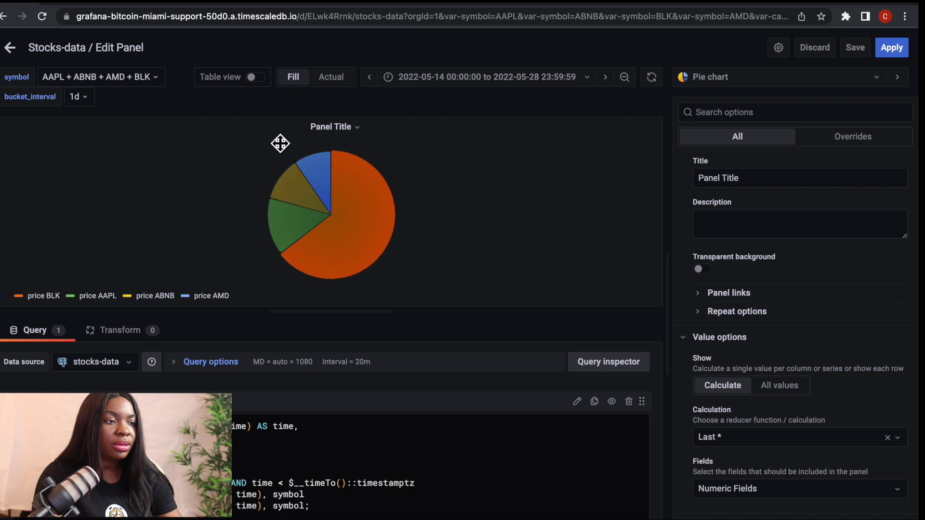
{"action": "left_click", "coordinate": [255, 78]}
{"action": "scroll", "coordinate": [409, 289], "scroll_direction": "down", "scroll_amount": 1}
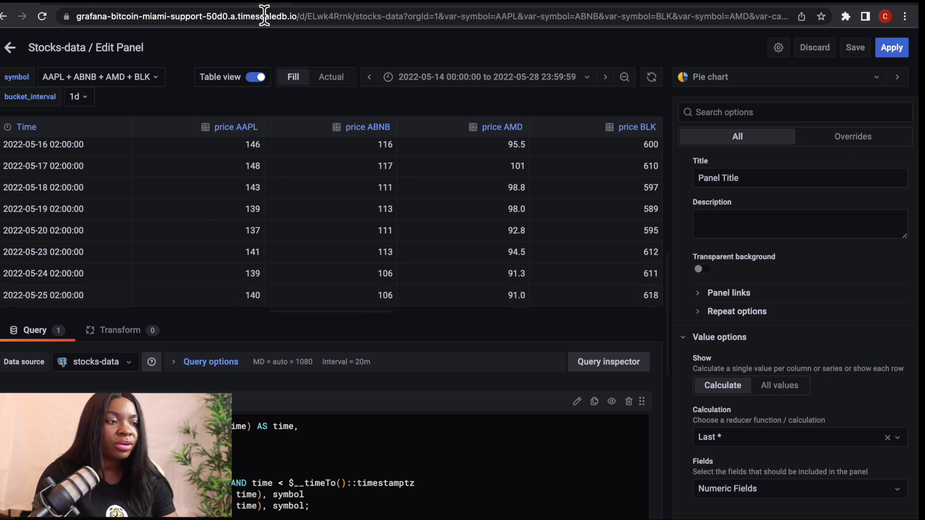
{"action": "left_click", "coordinate": [260, 83]}
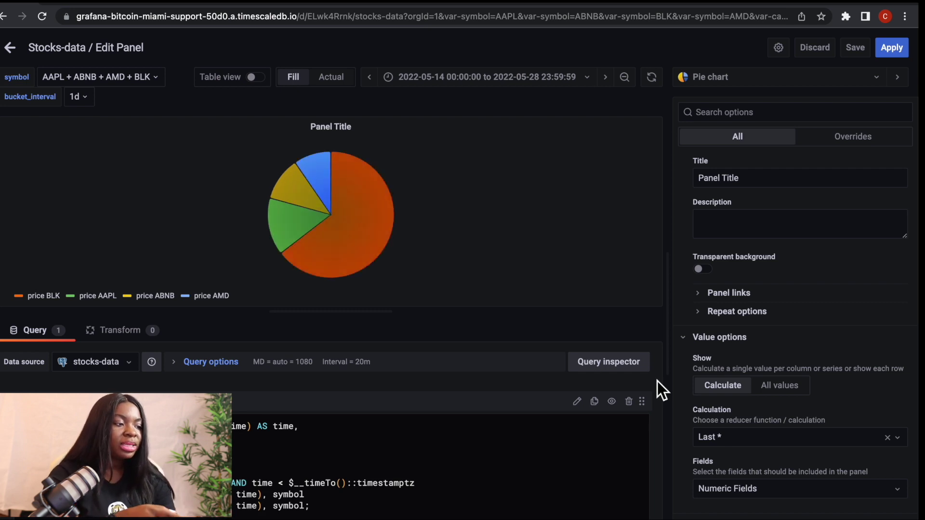
- Change the Value options calculation from Last * to First * and refresh
{"action": "left_click", "coordinate": [723, 438]}
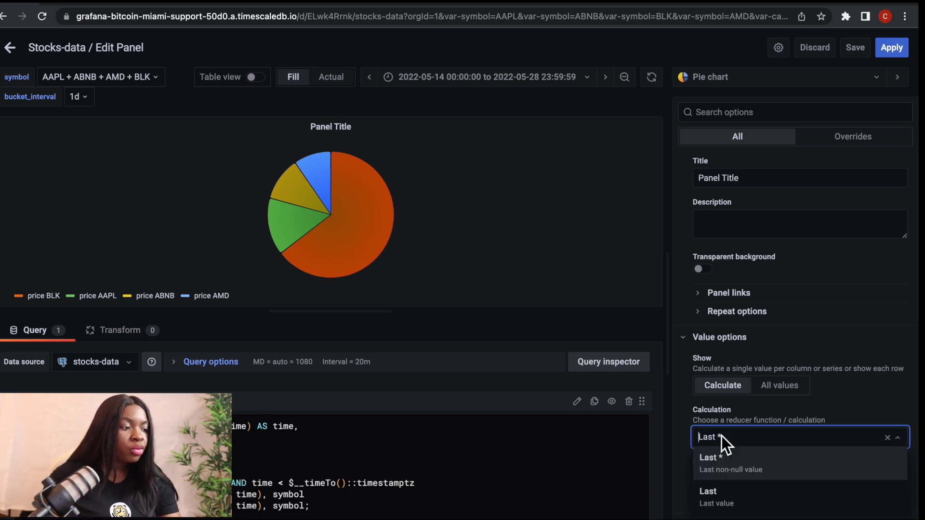
{"action": "scroll", "coordinate": [722, 482], "scroll_direction": "down", "scroll_amount": 2}
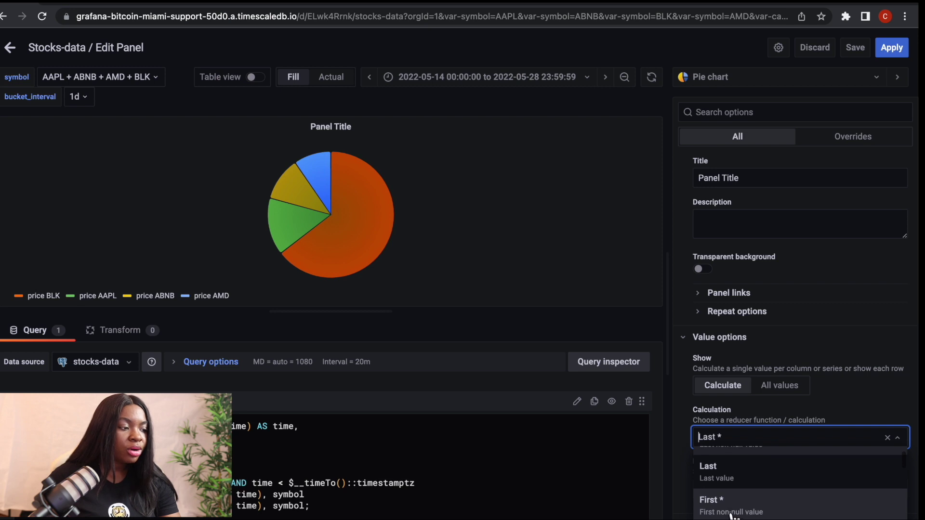
{"action": "left_click", "coordinate": [724, 508]}
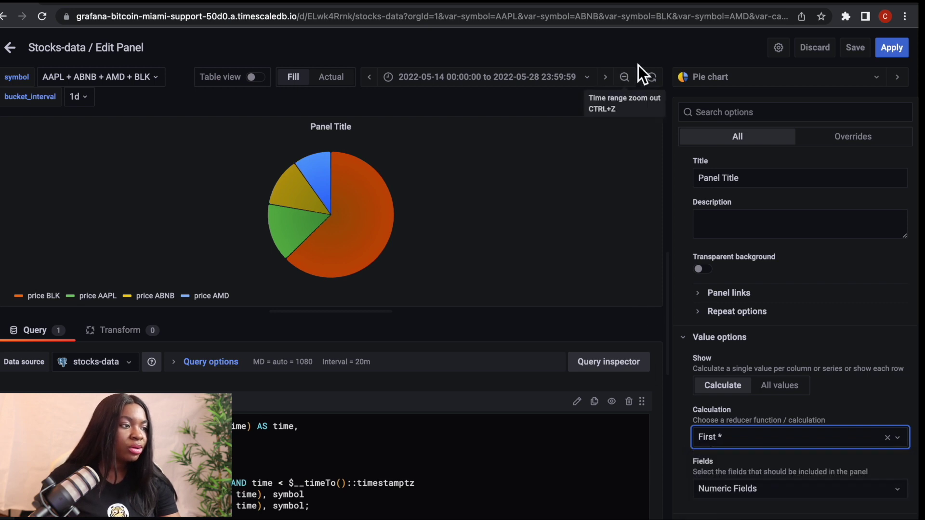
{"action": "left_click", "coordinate": [652, 77]}
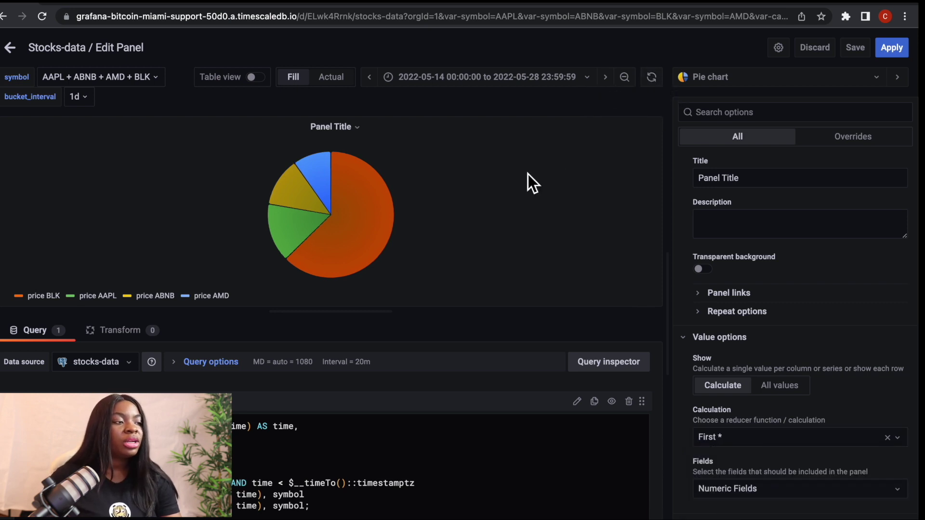
- Recheck the prices in Table view, then reopen the calculation choices
{"action": "mouse_move", "coordinate": [354, 198]}
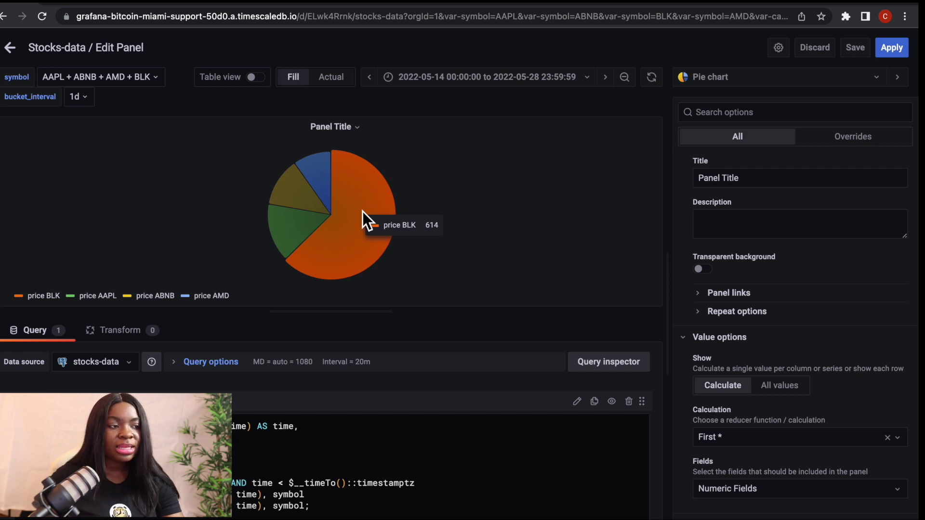
{"action": "left_click", "coordinate": [264, 85]}
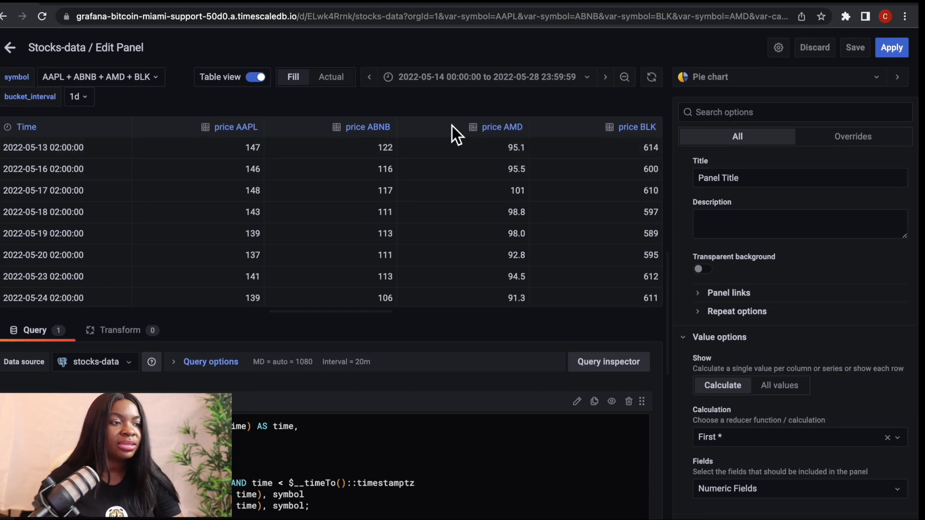
{"action": "left_click", "coordinate": [264, 87]}
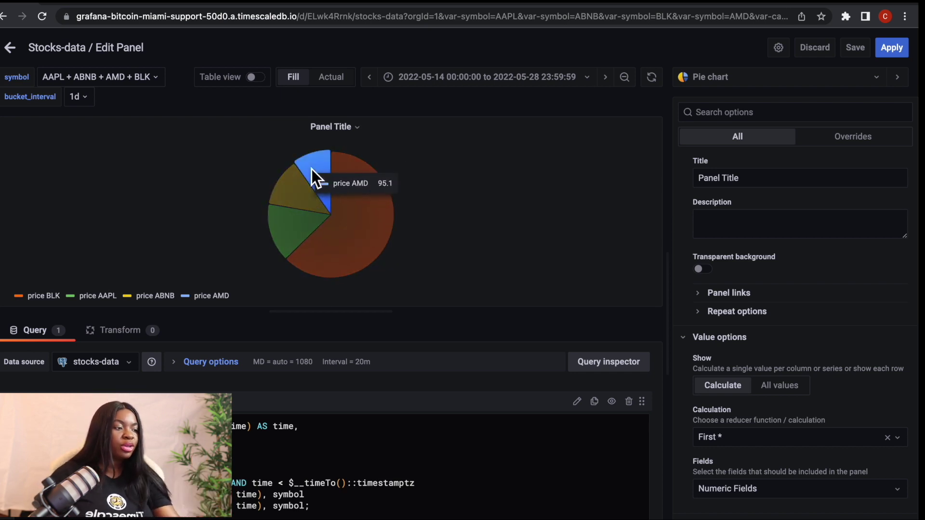
{"action": "left_click", "coordinate": [750, 443]}
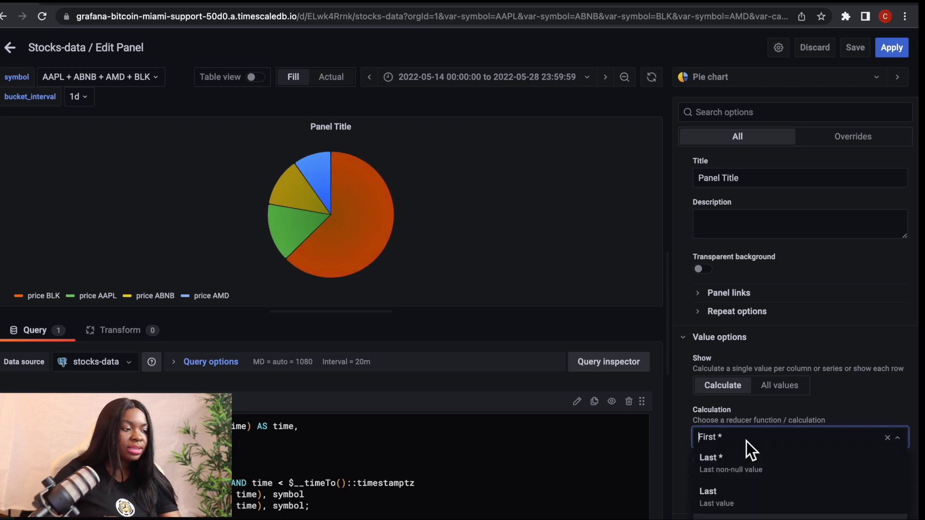
{"action": "scroll", "coordinate": [742, 503], "scroll_direction": "down", "scroll_amount": 2}
{"action": "scroll", "coordinate": [742, 503], "scroll_direction": "down", "scroll_amount": 1}
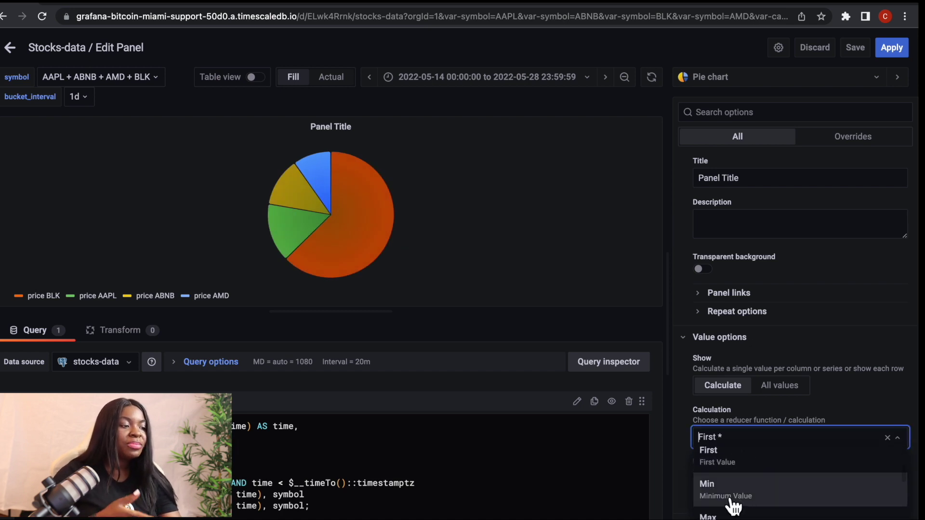
{"action": "left_click", "coordinate": [730, 388]}
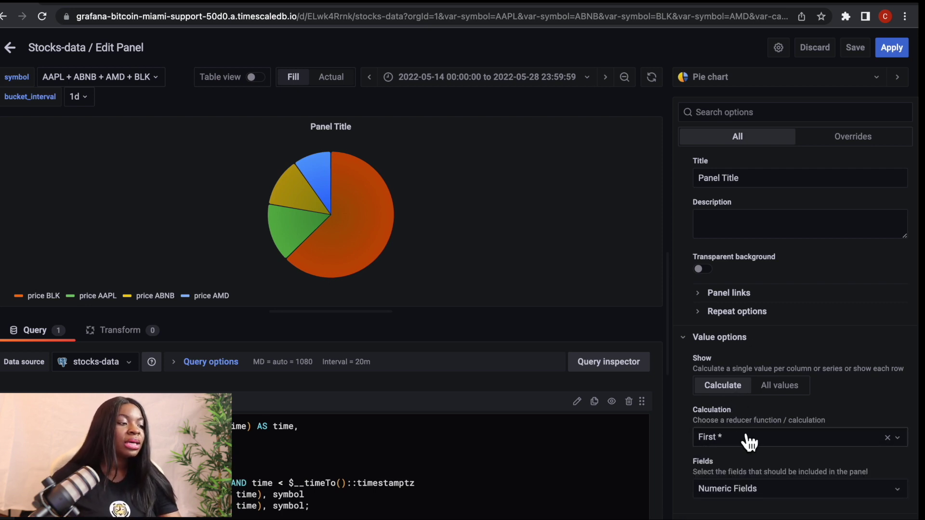
{"action": "left_click", "coordinate": [741, 489]}
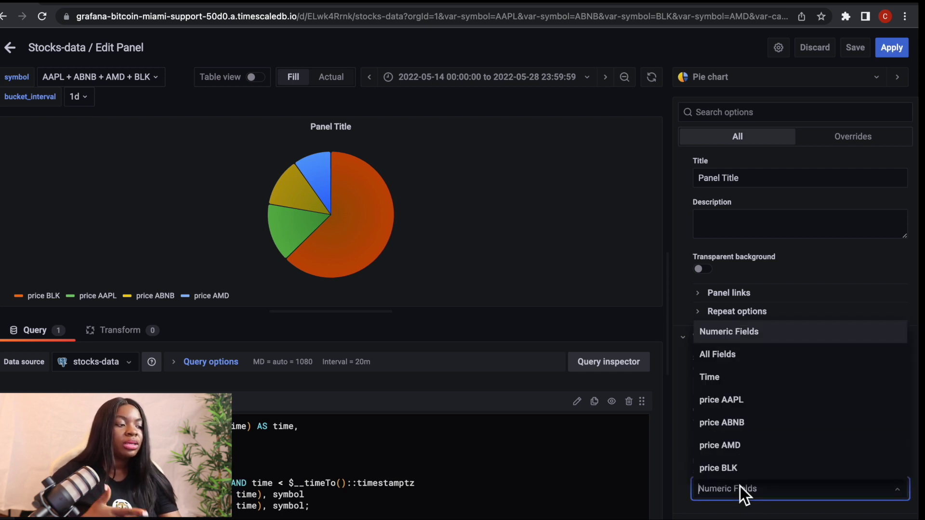
{"action": "left_click", "coordinate": [745, 494]}
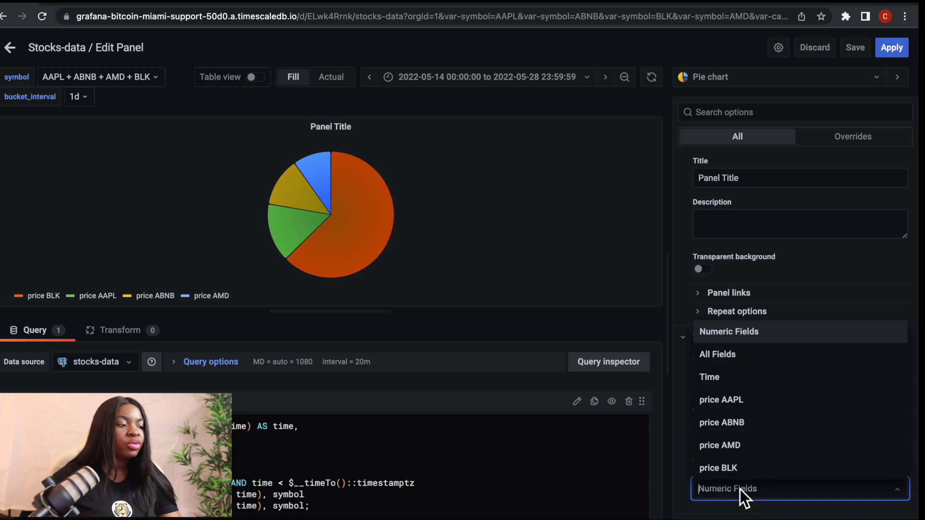
{"action": "left_click", "coordinate": [735, 447]}
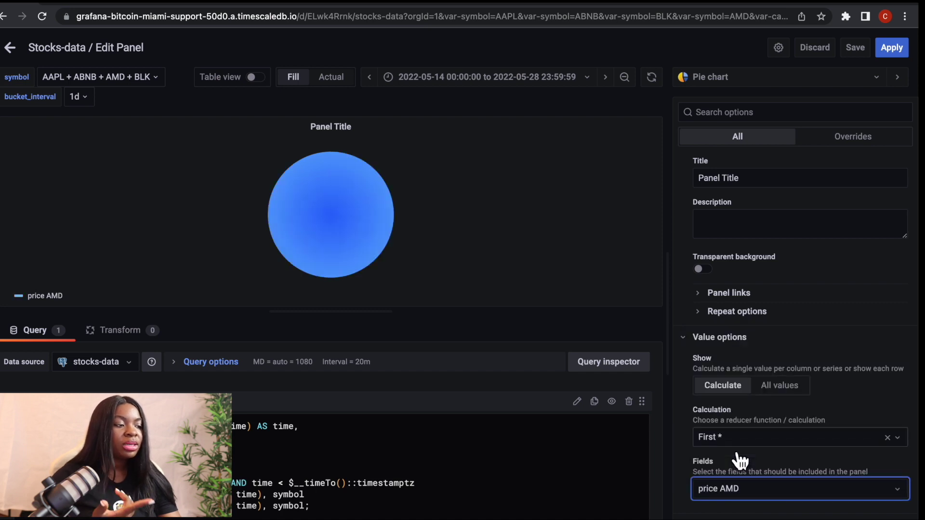
{"action": "left_click", "coordinate": [721, 483]}
{"action": "key", "text": "Up"}
{"action": "key", "text": "Up"}
{"action": "key", "text": "Up"}
{"action": "key", "text": "Up"}
{"action": "key", "text": "Up"}
{"action": "key", "text": "Return"}
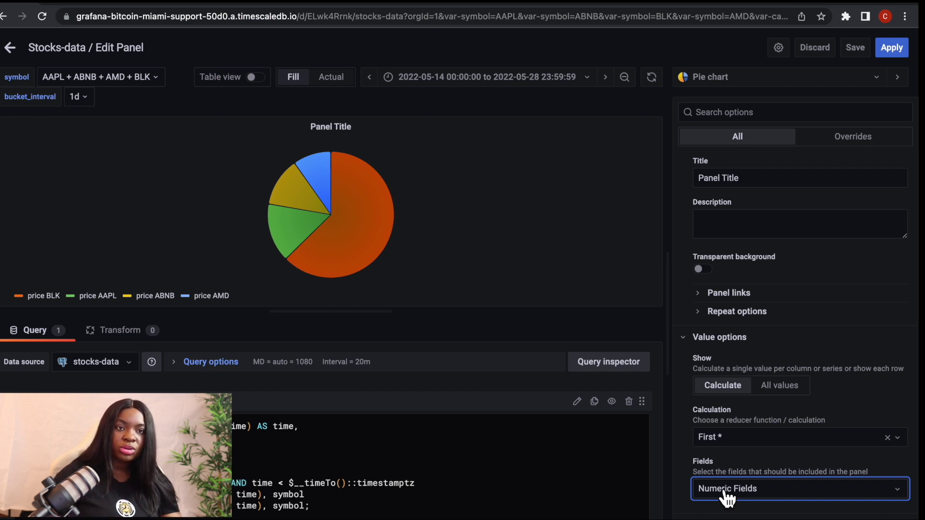
{"action": "scroll", "coordinate": [724, 494], "scroll_direction": "down", "scroll_amount": 3}
{"action": "scroll", "coordinate": [720, 489], "scroll_direction": "up", "scroll_amount": 3}
{"action": "scroll", "coordinate": [716, 483], "scroll_direction": "up", "scroll_amount": 1}
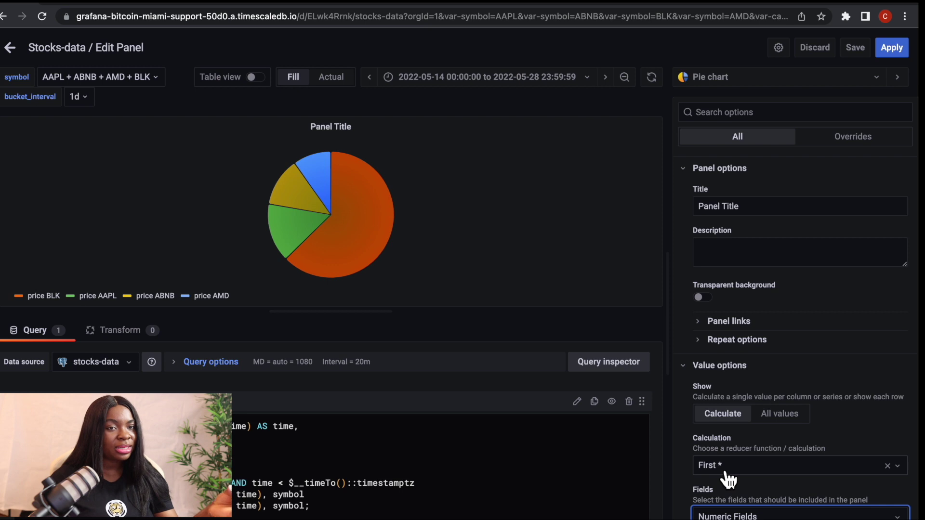
- Set Value options Show to All values with a row Limit of 45
{"action": "left_click", "coordinate": [787, 419]}
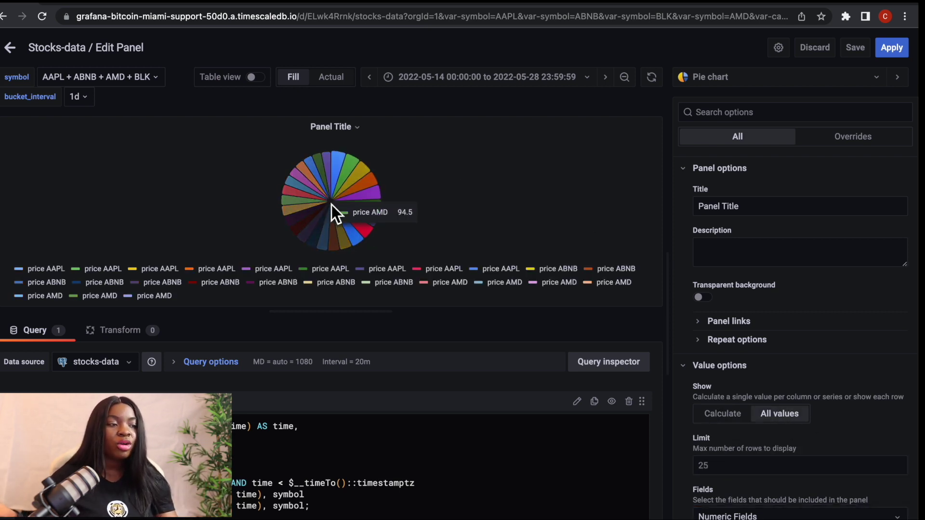
{"action": "mouse_move", "coordinate": [342, 169]}
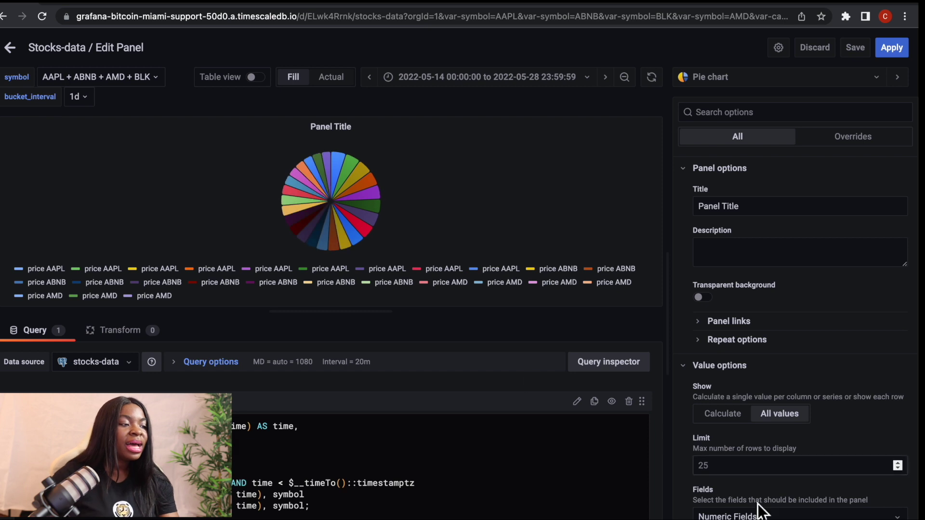
{"action": "left_click", "coordinate": [722, 467]}
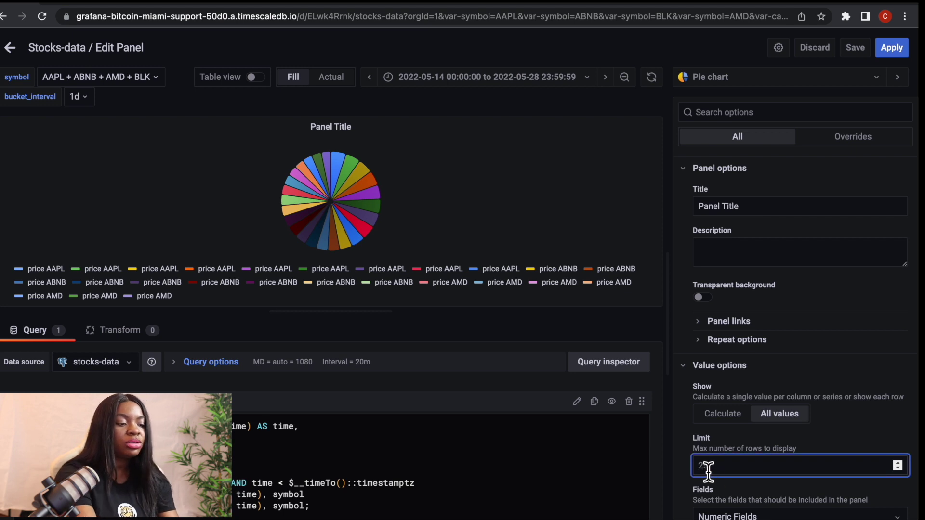
{"action": "key", "text": "Return"}
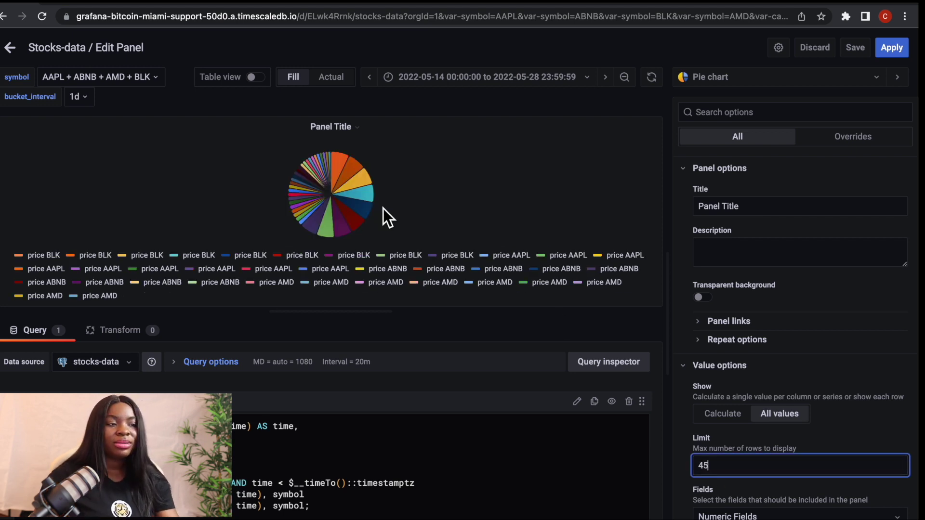
{"action": "mouse_move", "coordinate": [315, 177]}
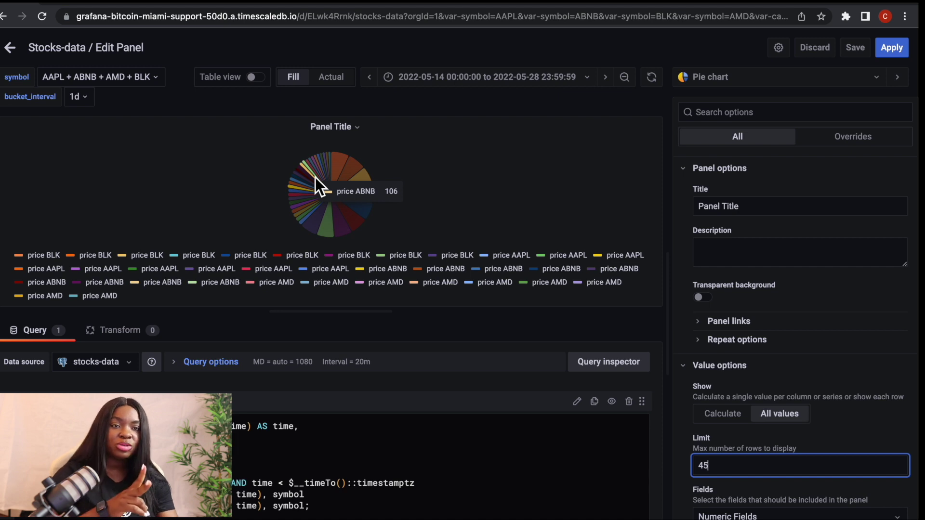
{"action": "scroll", "coordinate": [791, 379], "scroll_direction": "down", "scroll_amount": 3}
{"action": "scroll", "coordinate": [793, 381], "scroll_direction": "down", "scroll_amount": 2}
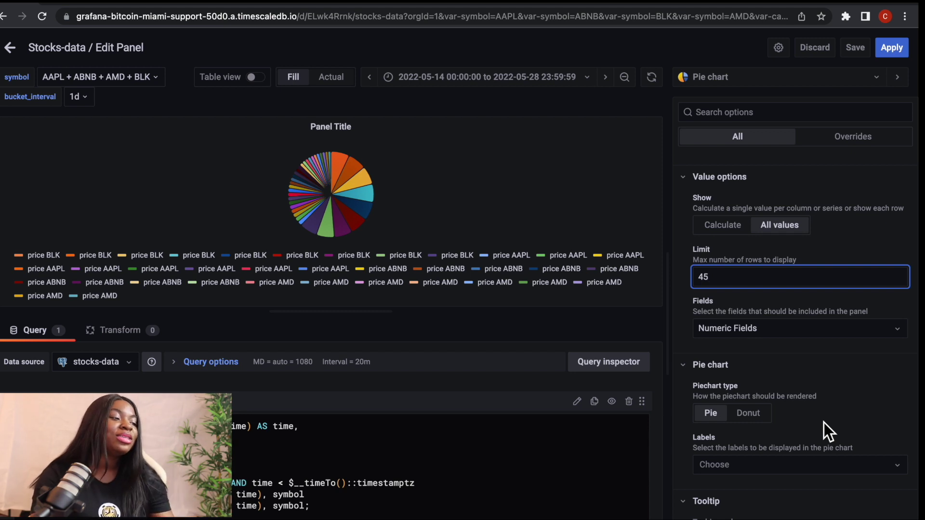
- Switch Show back to Calculate and set the Piechart type to Donut
{"action": "left_click", "coordinate": [722, 423]}
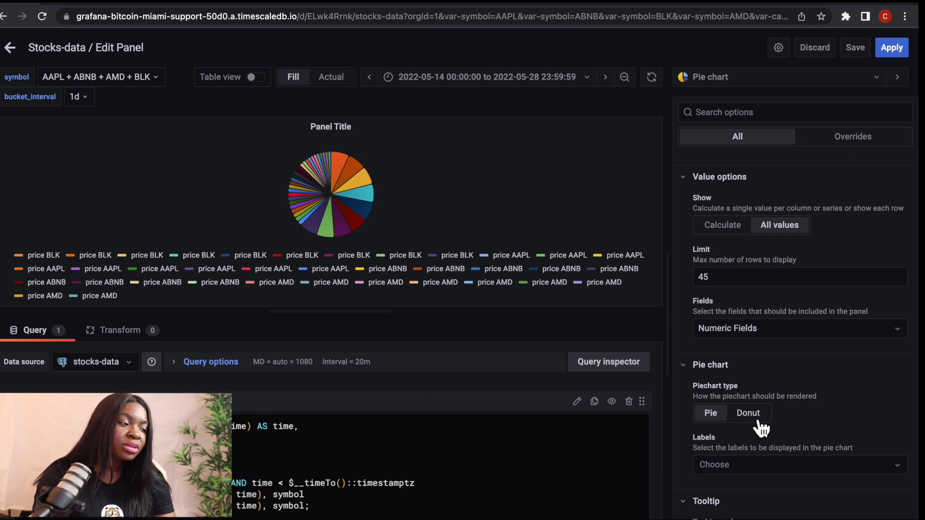
{"action": "left_click", "coordinate": [724, 230]}
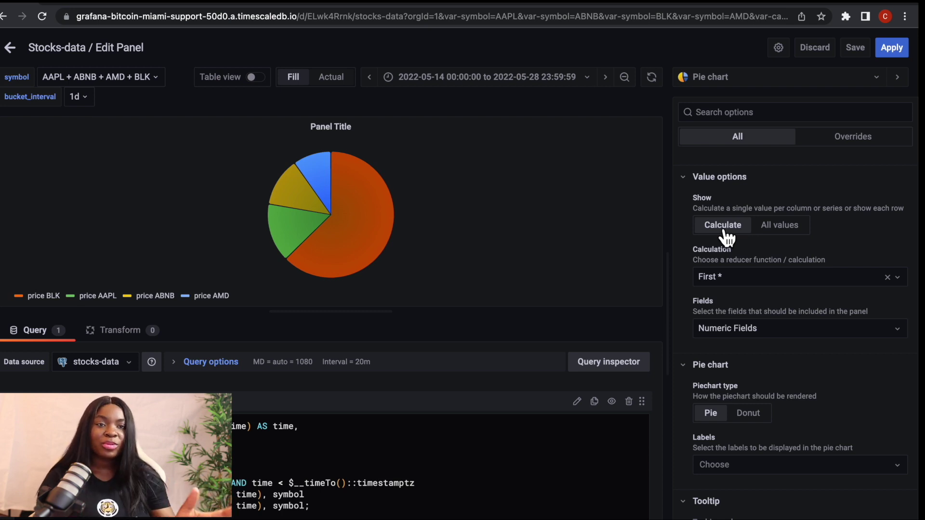
{"action": "left_click", "coordinate": [749, 414]}
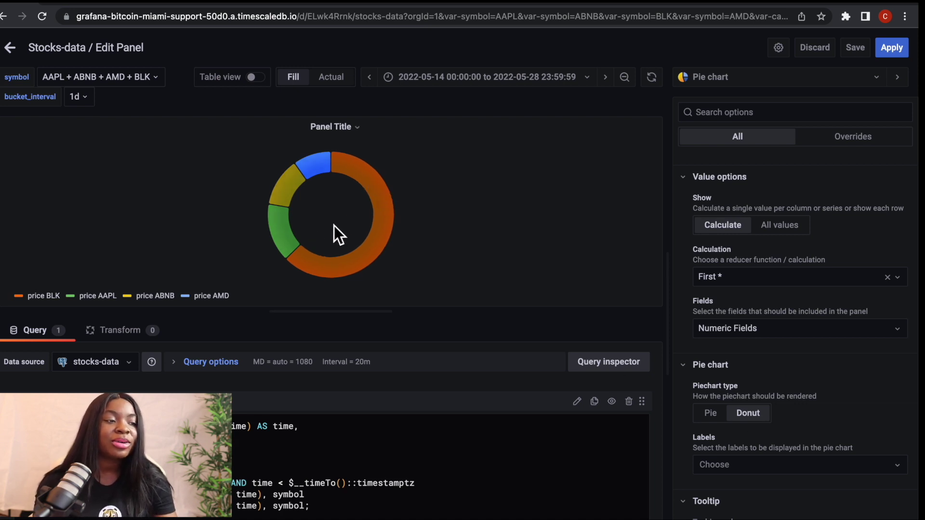
{"action": "mouse_move", "coordinate": [351, 169]}
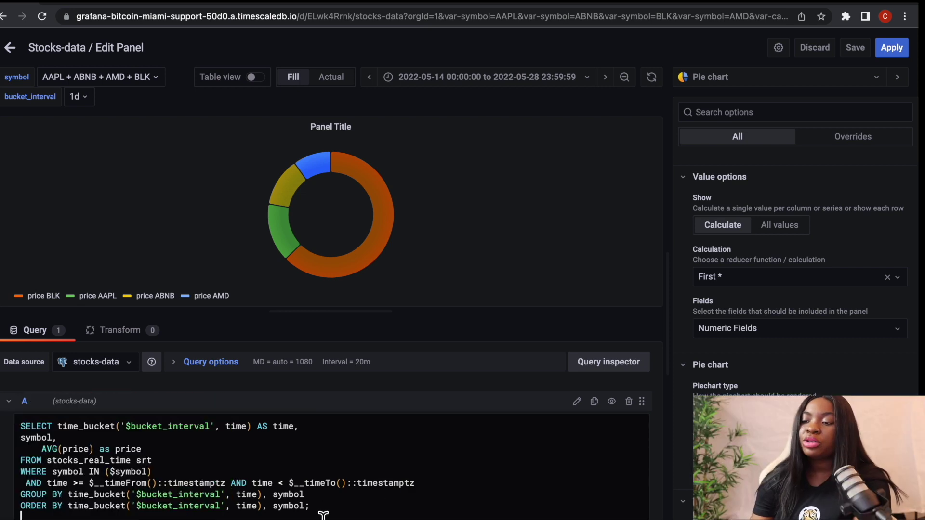
- Replace query A with the pasted MAX(day_volume) - LAG(...) AS bucket_volume SQL
{"action": "left_click_drag", "start_coordinate": [319, 510], "coordinate": [21, 429]}
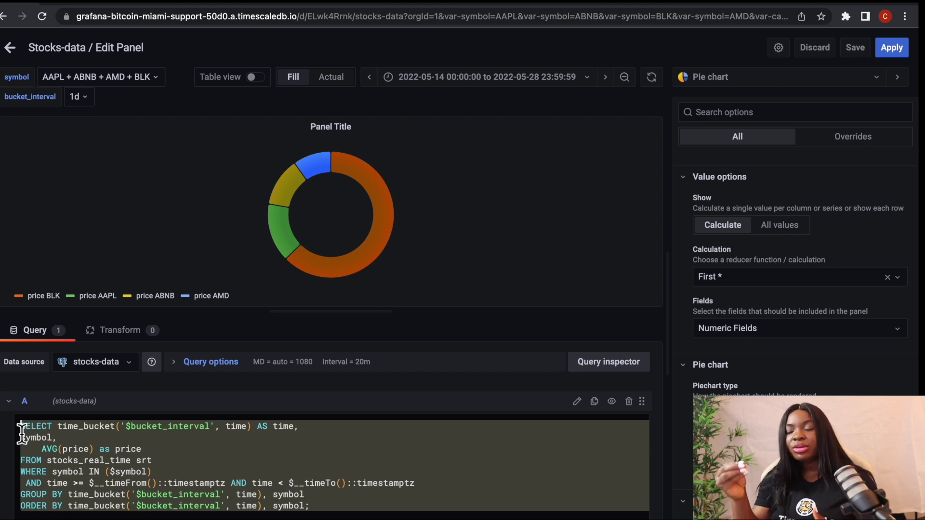
{"action": "key", "text": "BackSpace"}
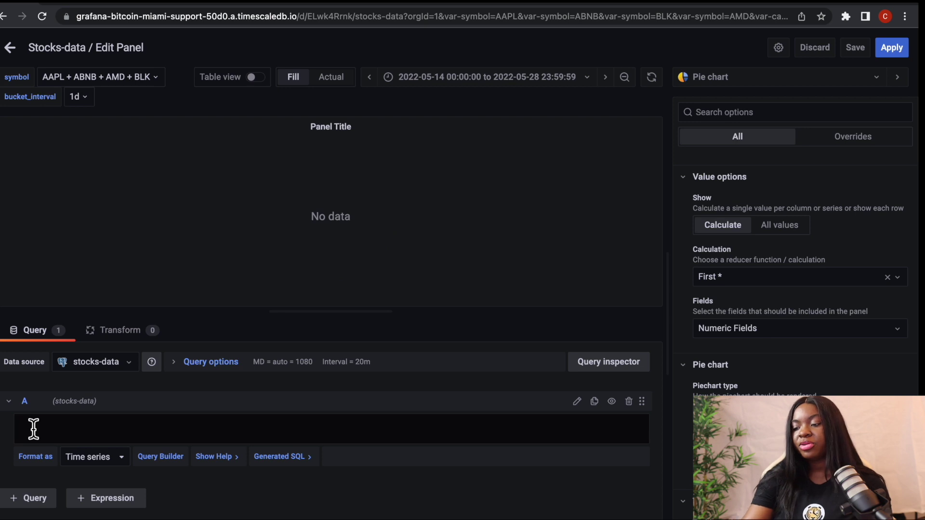
{"action": "key", "text": "super+v"}
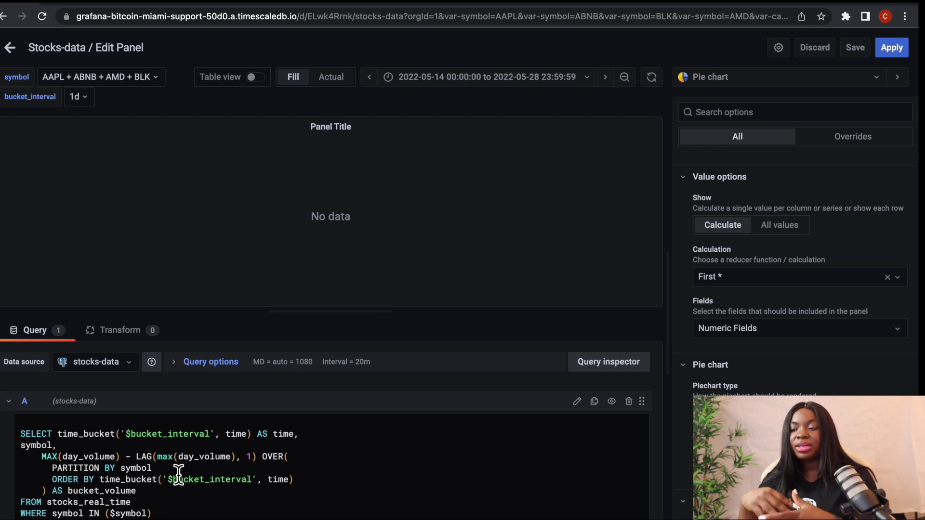
{"action": "scroll", "coordinate": [179, 476], "scroll_direction": "down", "scroll_amount": 3}
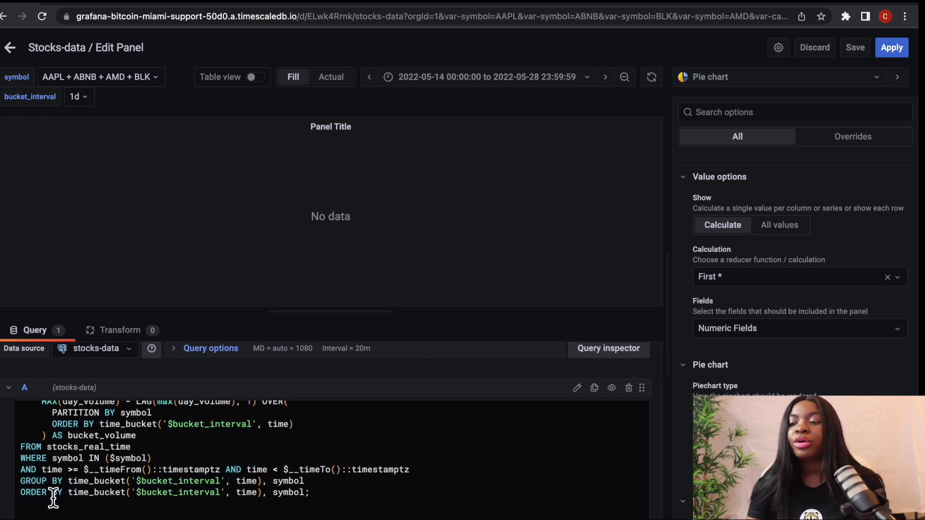
{"action": "scroll", "coordinate": [206, 501], "scroll_direction": "up", "scroll_amount": 3}
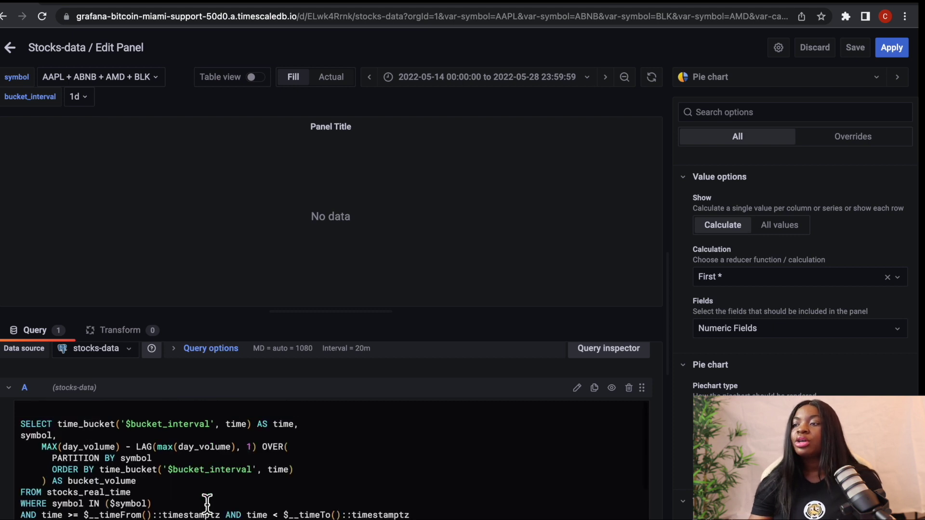
- Set the time range to 12 May 2022 via the calendar
{"action": "left_click", "coordinate": [491, 81]}
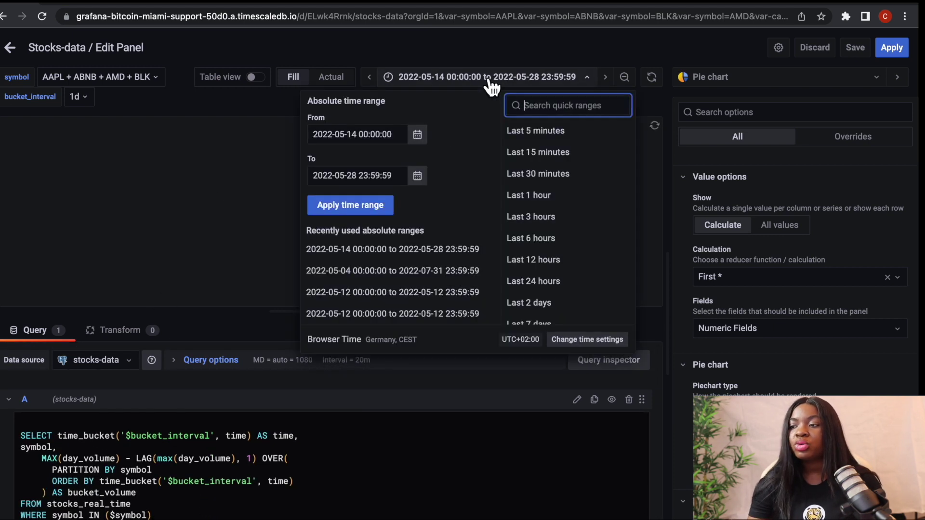
{"action": "left_click", "coordinate": [417, 135]}
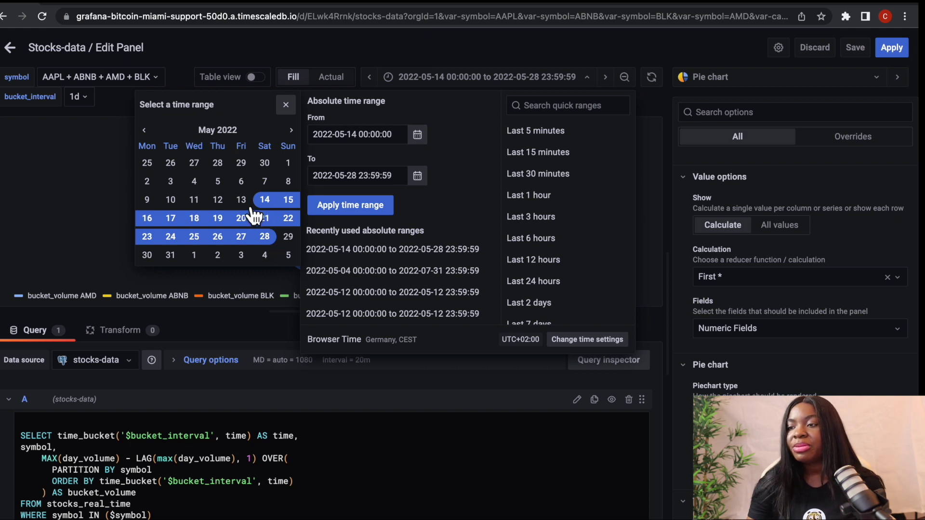
{"action": "left_click", "coordinate": [222, 204]}
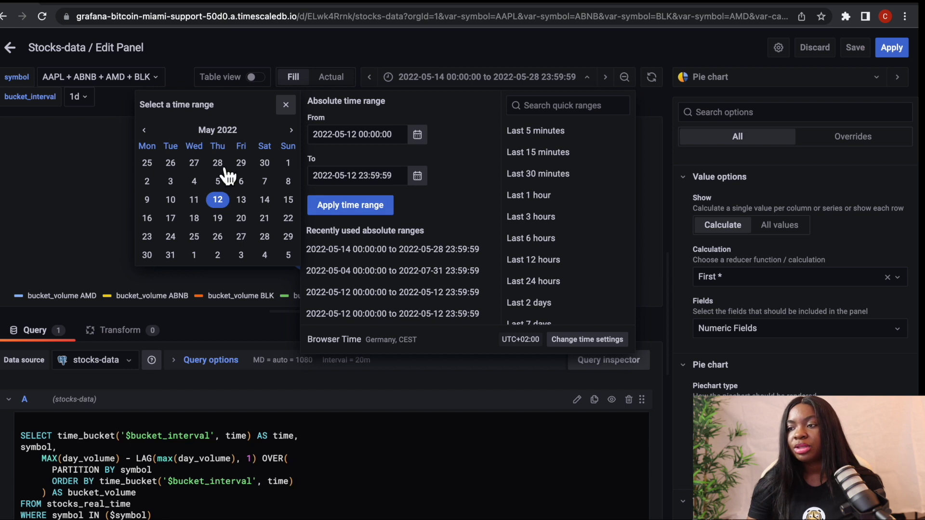
{"action": "left_click", "coordinate": [348, 208]}
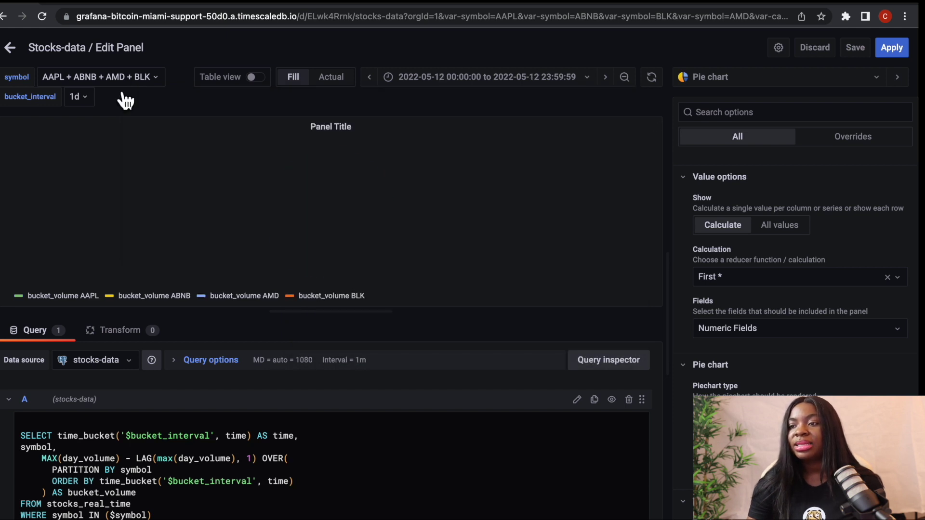
- Set bucket_interval to 10m and view the bucket_volume results in Table view
{"action": "left_click", "coordinate": [93, 103]}
{"action": "left_click", "coordinate": [85, 128]}
{"action": "left_click", "coordinate": [255, 77]}
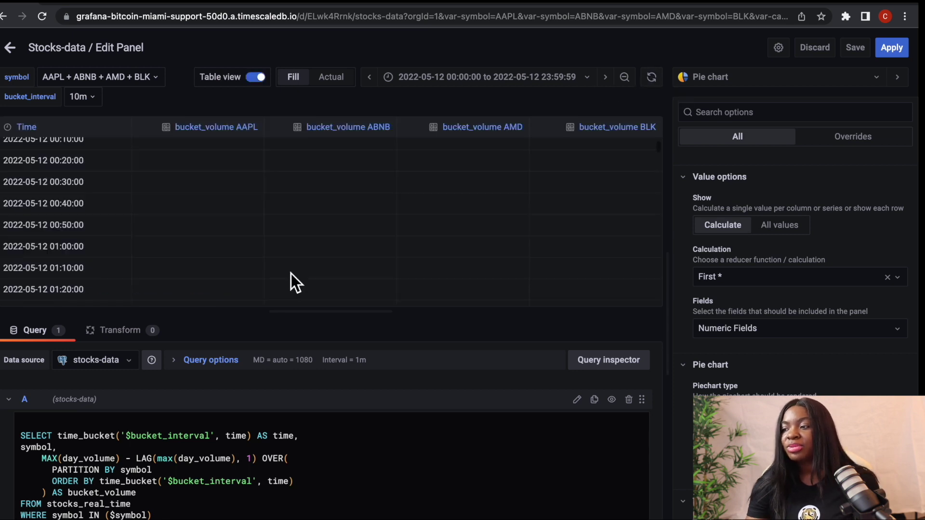
{"action": "scroll", "coordinate": [291, 274], "scroll_direction": "down", "scroll_amount": 20}
{"action": "scroll", "coordinate": [290, 273], "scroll_direction": "up", "scroll_amount": 5}
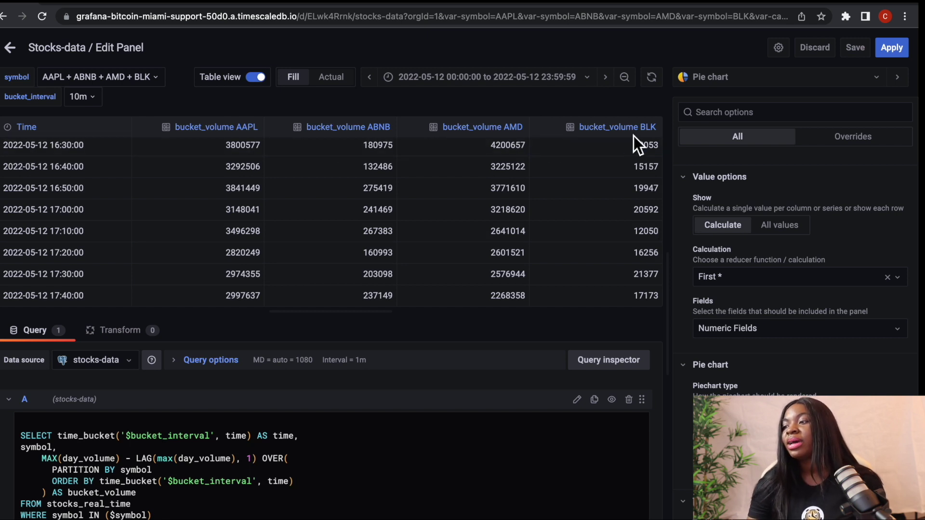
- Turn off Table view so the donut shows max bucket_volume per symbol, AAPL largest, BLK smallest
{"action": "left_click", "coordinate": [263, 85]}
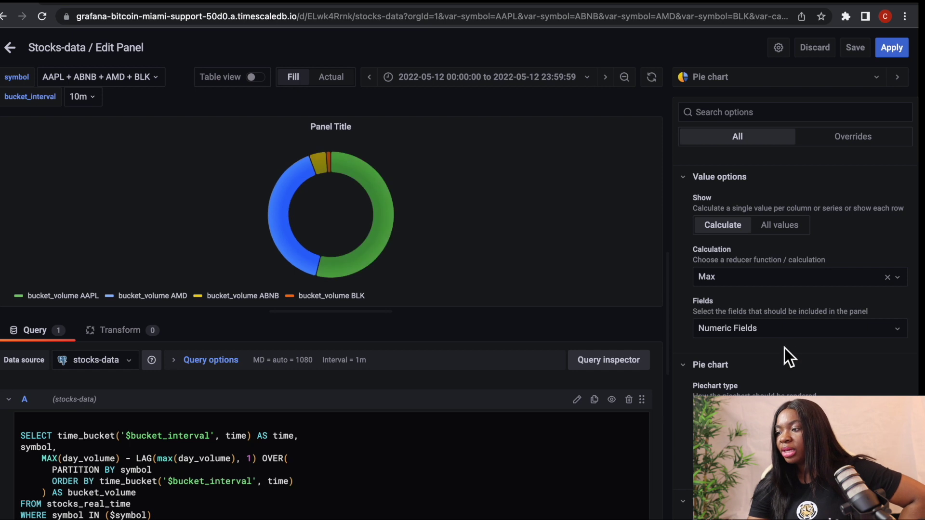
{"action": "mouse_move", "coordinate": [364, 179]}
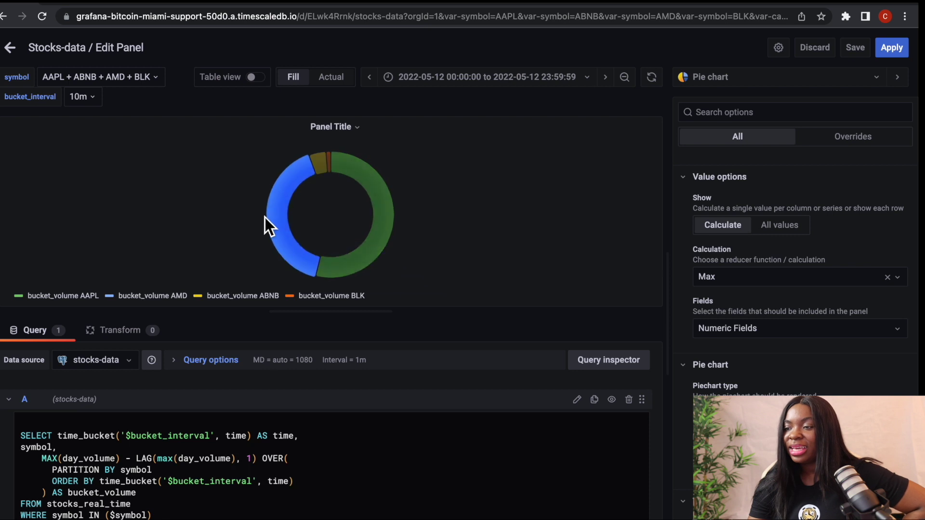
{"action": "mouse_move", "coordinate": [278, 192]}
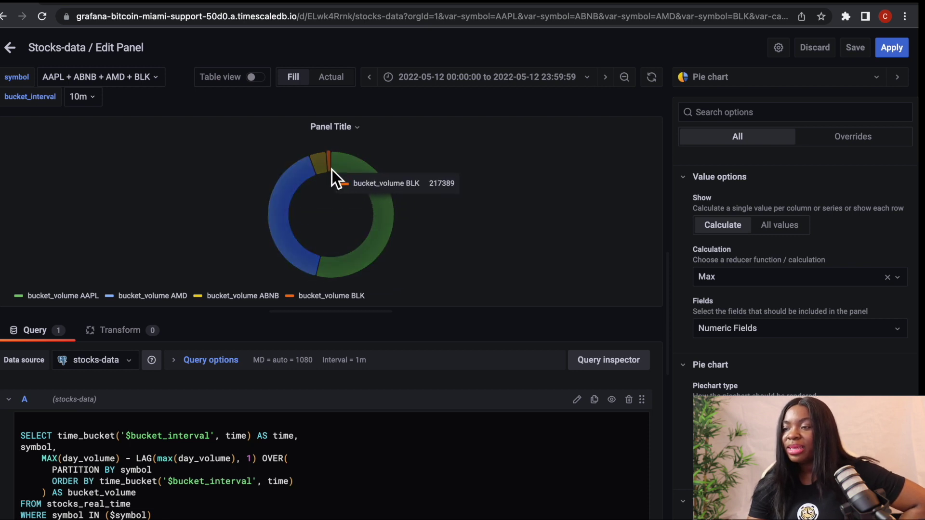
{"action": "mouse_move", "coordinate": [322, 171]}
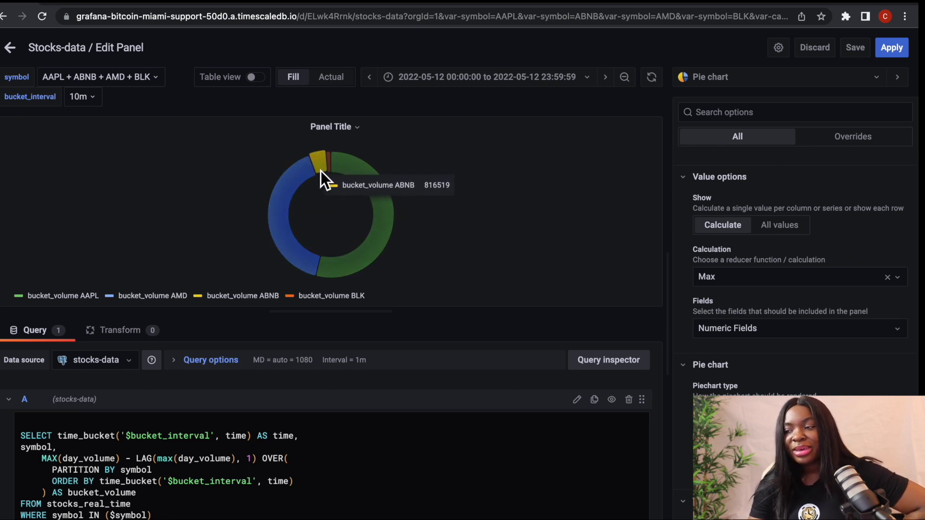